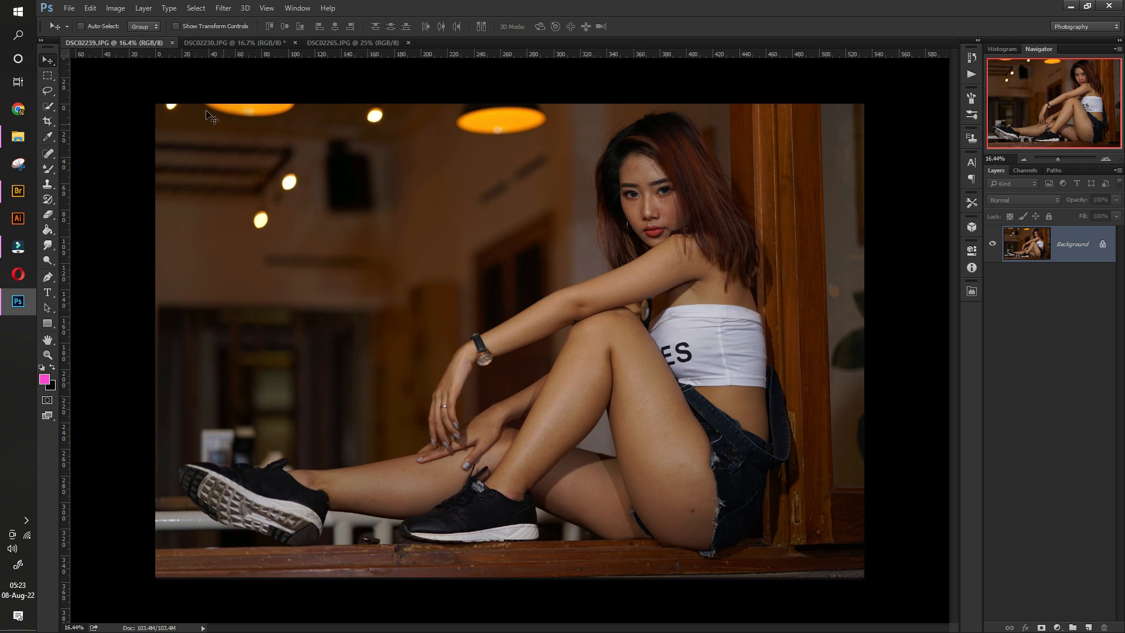
Start the Camera Raw Filter on DSC02239.JPG, create a Select Subject mask and toggle its visibility to check it
click(224, 10)
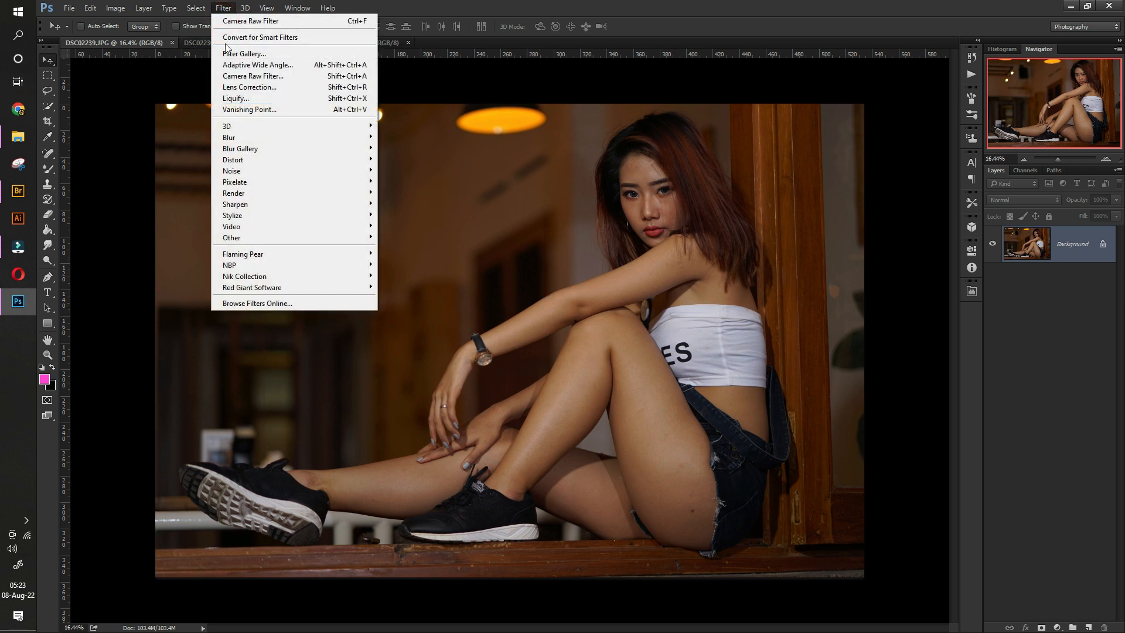
click(247, 81)
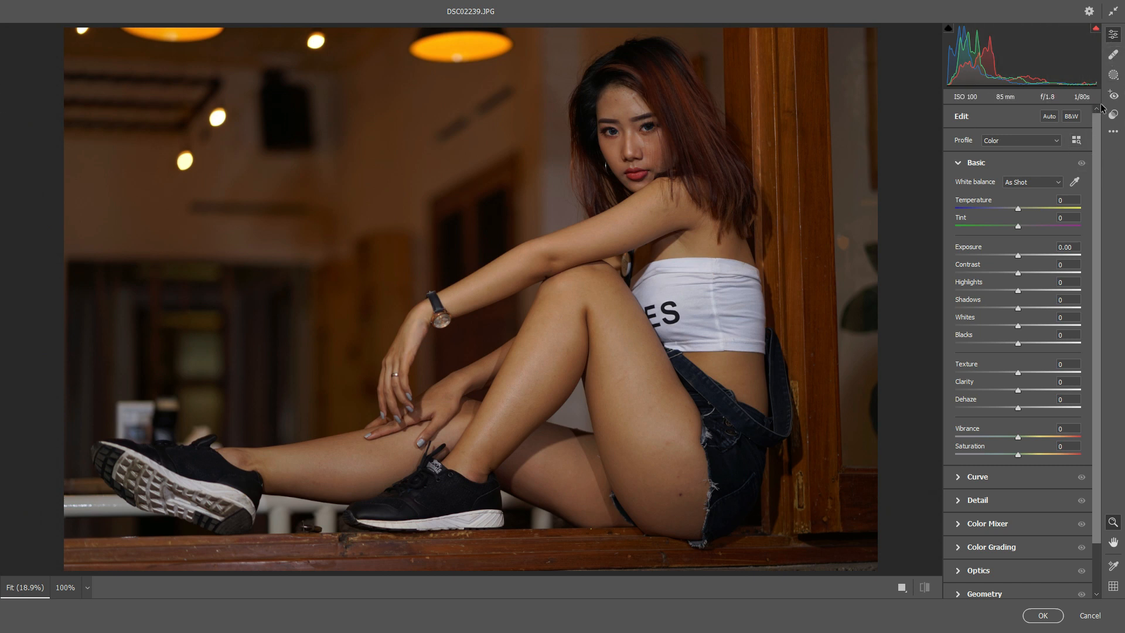
click(1115, 76)
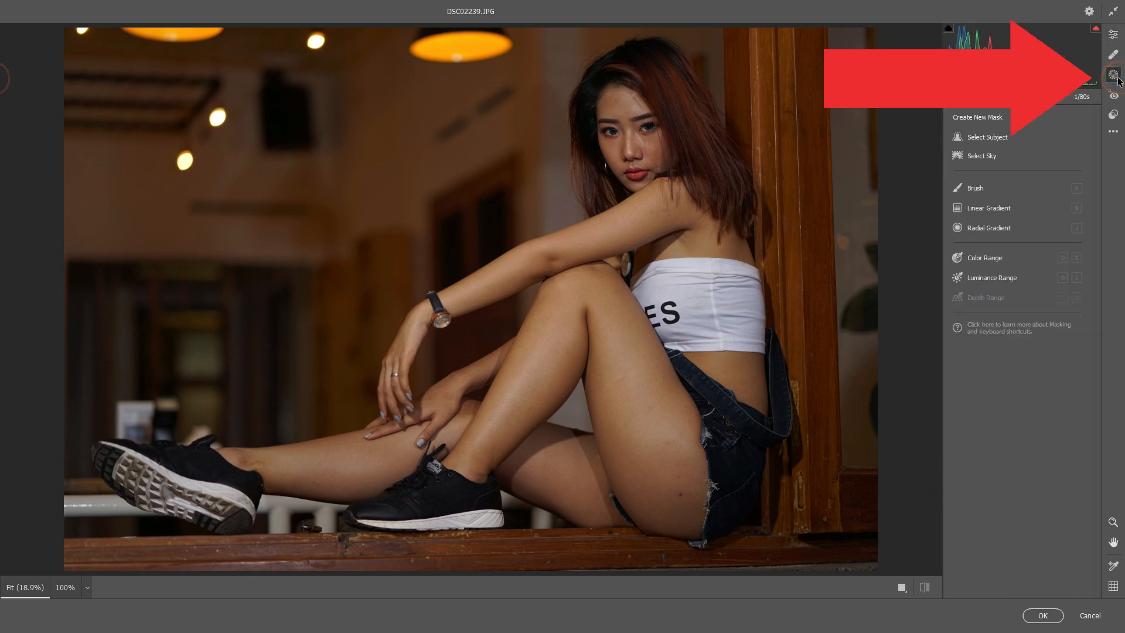
click(996, 135)
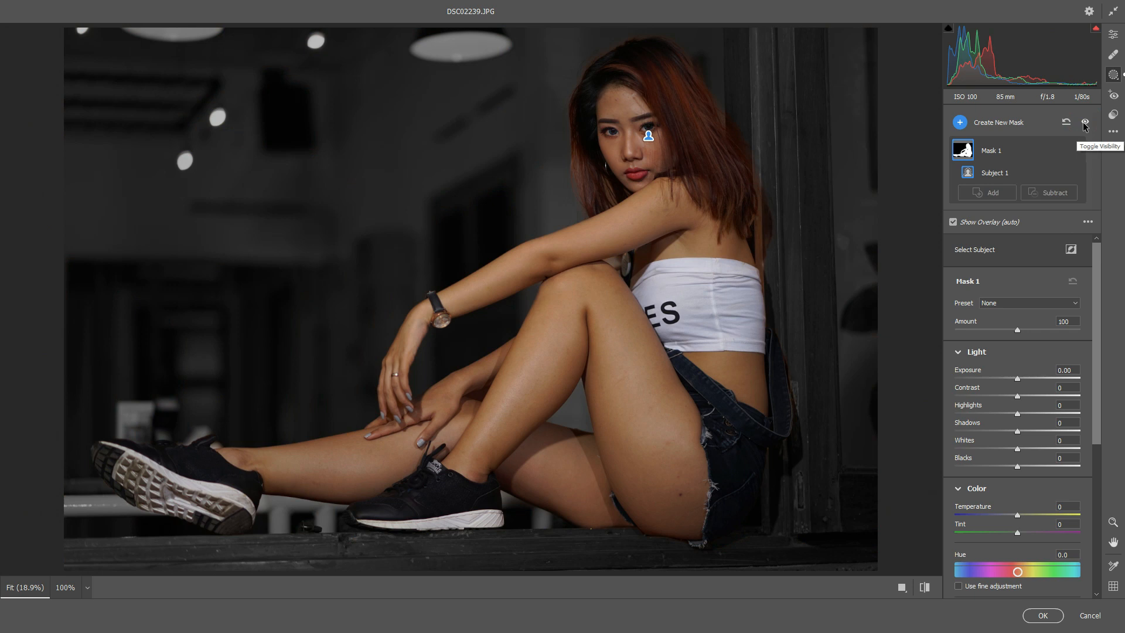
click(1084, 124)
click(1084, 123)
click(1084, 123)
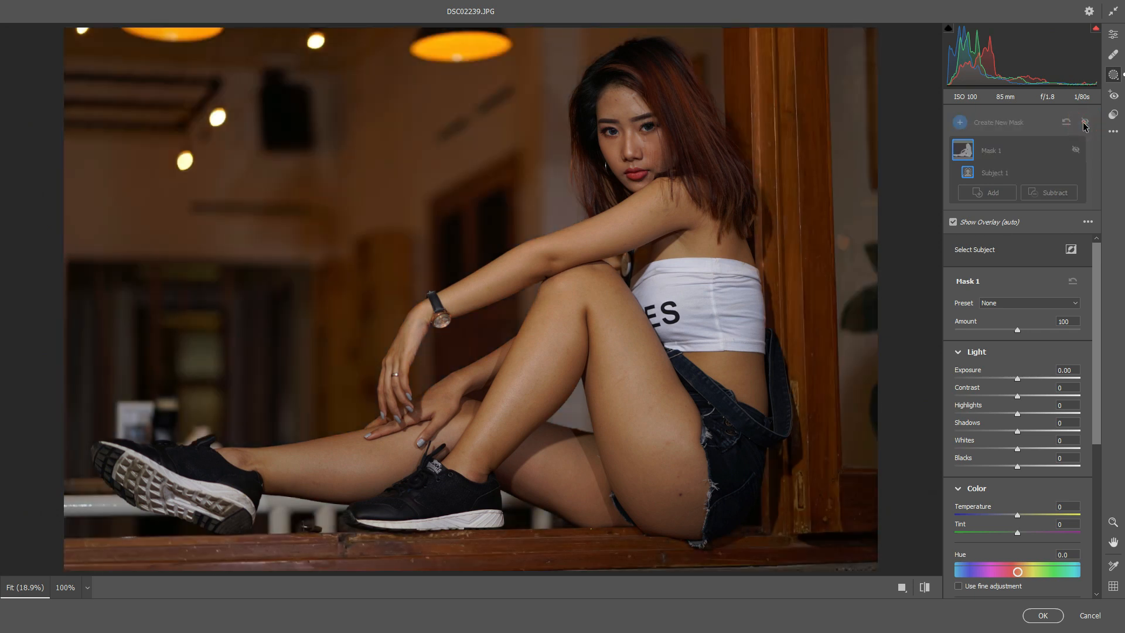
click(1084, 123)
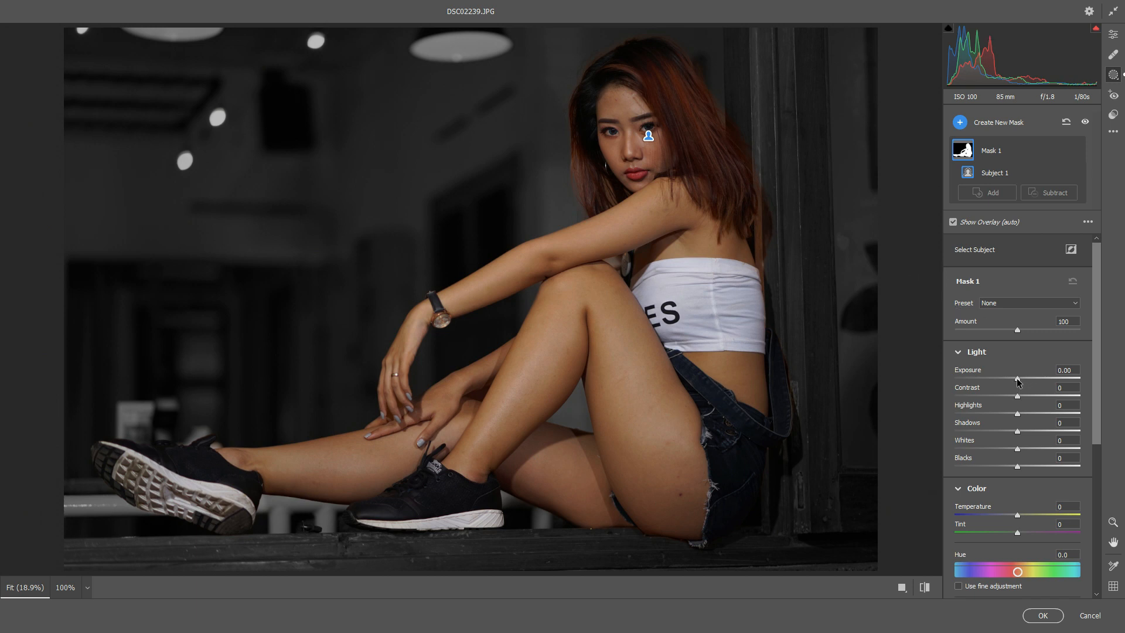
Set the subject mask's exposure to +0.55, contrast -27, highlights -20, shadows +27, whites +15, blacks -7 and temperature -10
mouse_move(1018, 380)
mouse_down()
mouse_move(1049, 378)
mouse_move(999, 378)
mouse_move(1037, 378)
mouse_move(1005, 378)
mouse_move(1032, 378)
mouse_move(1002, 390)
mouse_up()
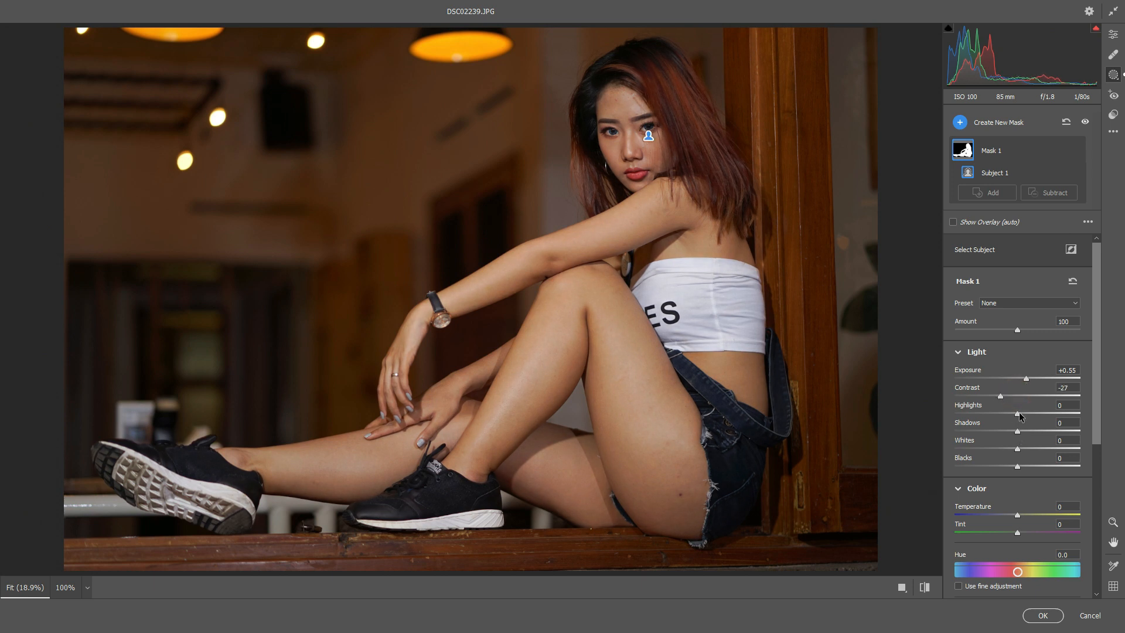
drag(1017, 413, 1006, 414)
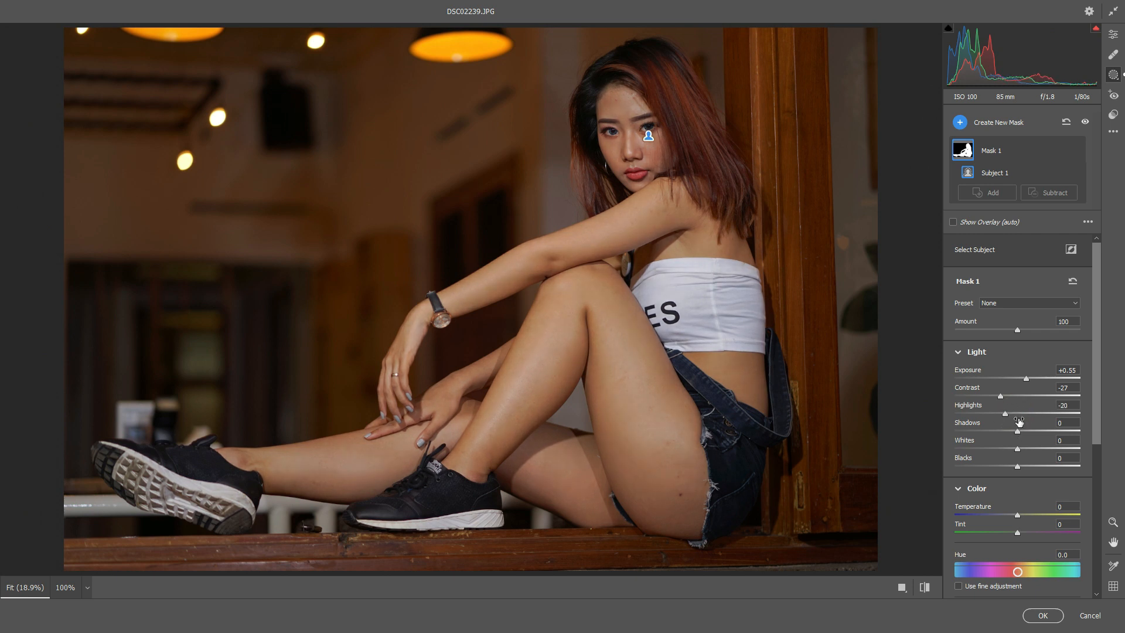
drag(1018, 432, 1014, 466)
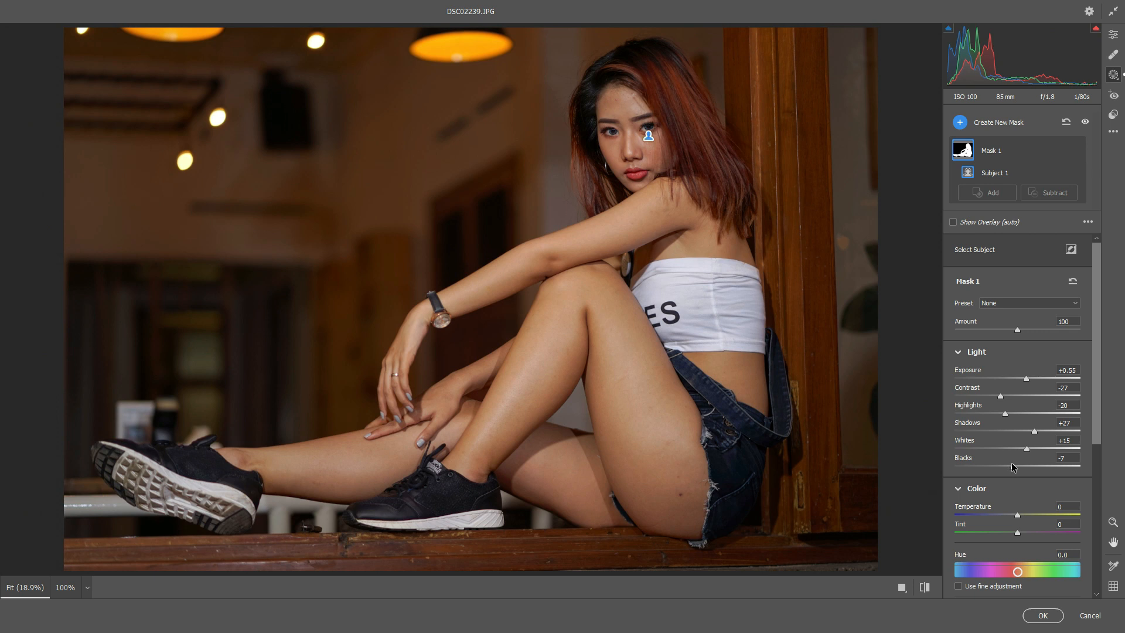
scroll(1012, 380, down, 3)
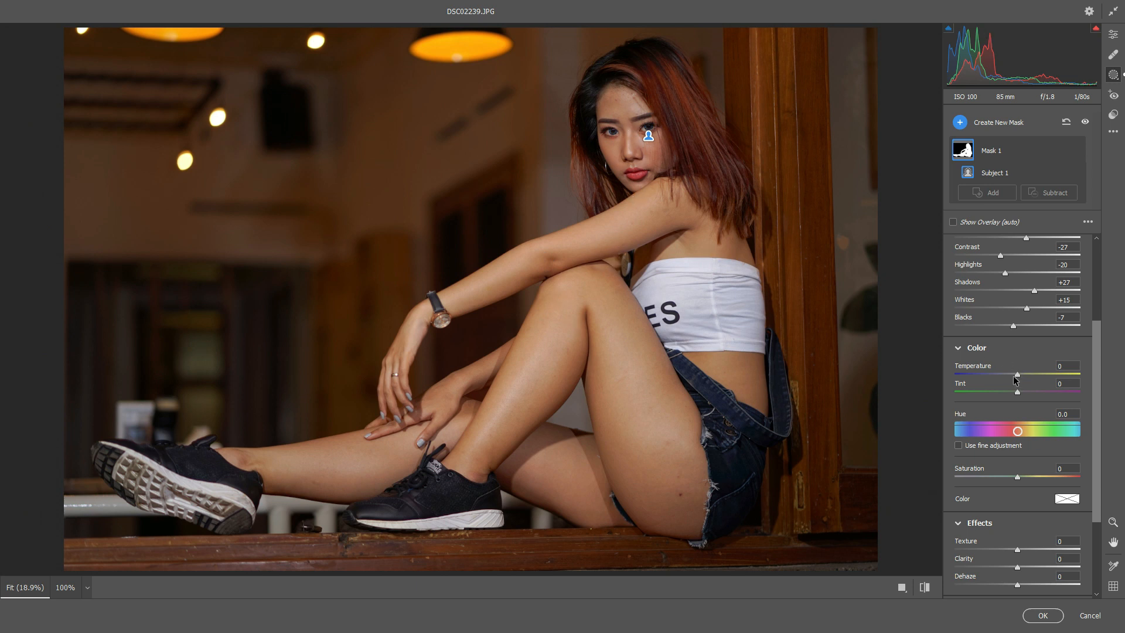
drag(1018, 377, 1015, 378)
Set the subject mask's texture to +9, clarity -15, sharpness +12 and noise reduction +6, and compare the photo with and without the mask
scroll(997, 420, down, 3)
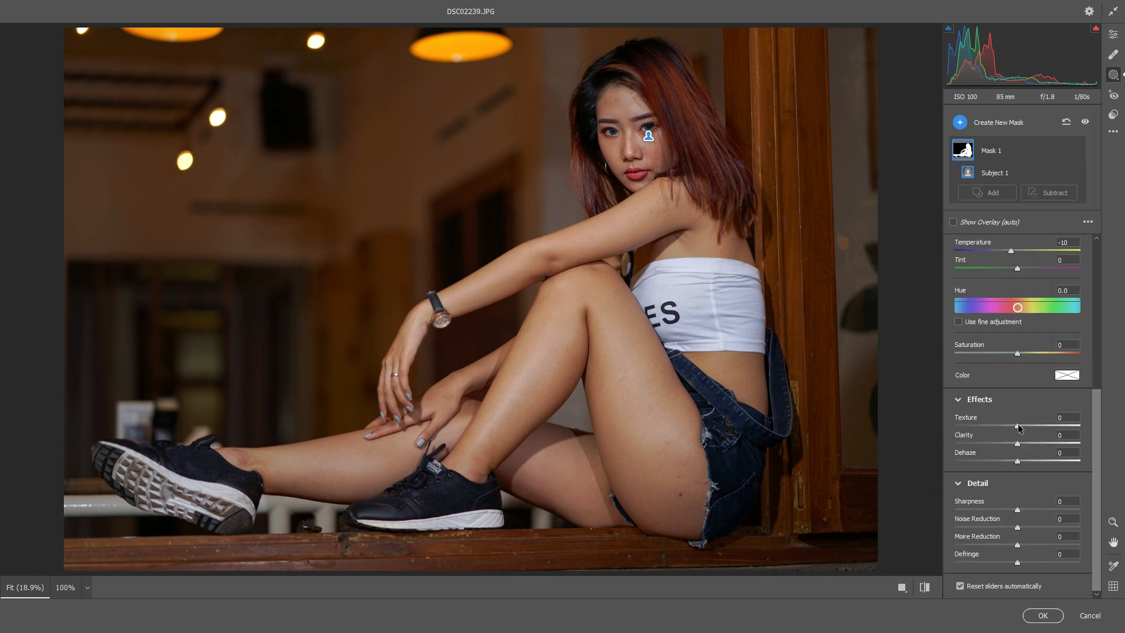
drag(1018, 426, 1023, 432)
drag(1007, 443, 1009, 443)
drag(1010, 448, 1008, 447)
mouse_move(1017, 509)
mouse_down()
mouse_move(1028, 508)
mouse_move(1019, 510)
mouse_up()
drag(1017, 527, 1021, 529)
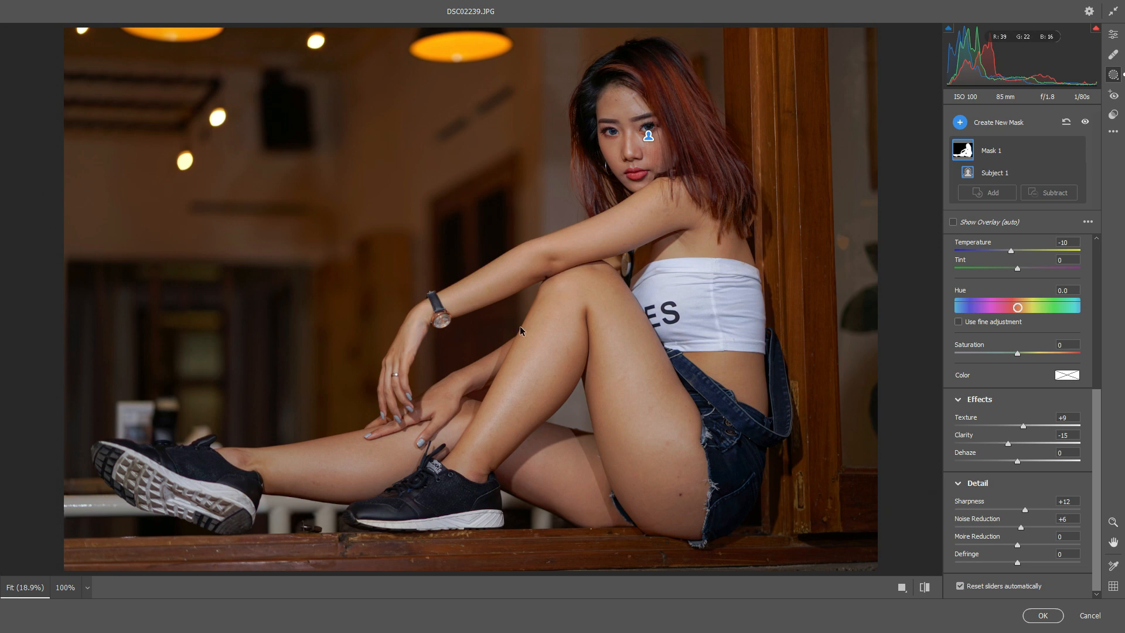
mouse_move(1049, 148)
click(1084, 122)
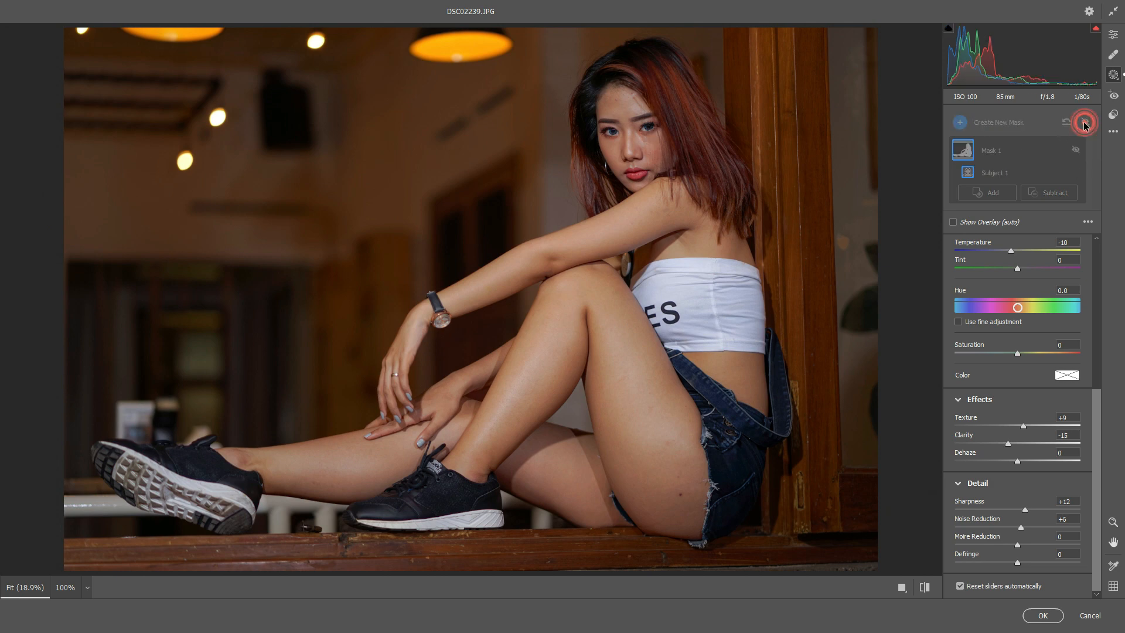
click(1085, 122)
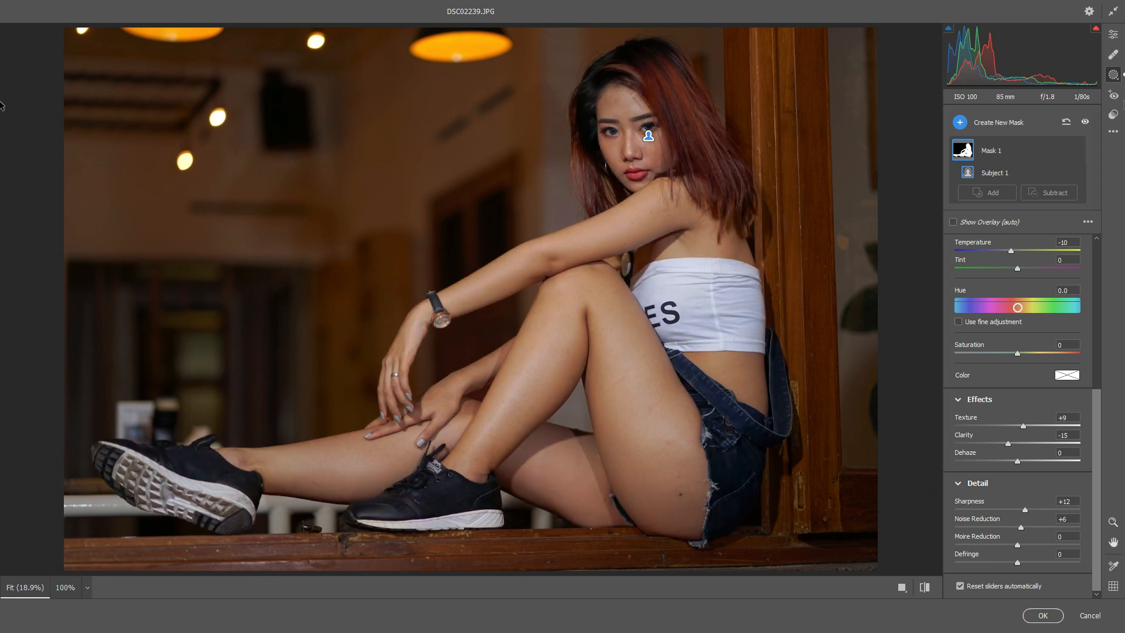
click(1085, 123)
click(1085, 123)
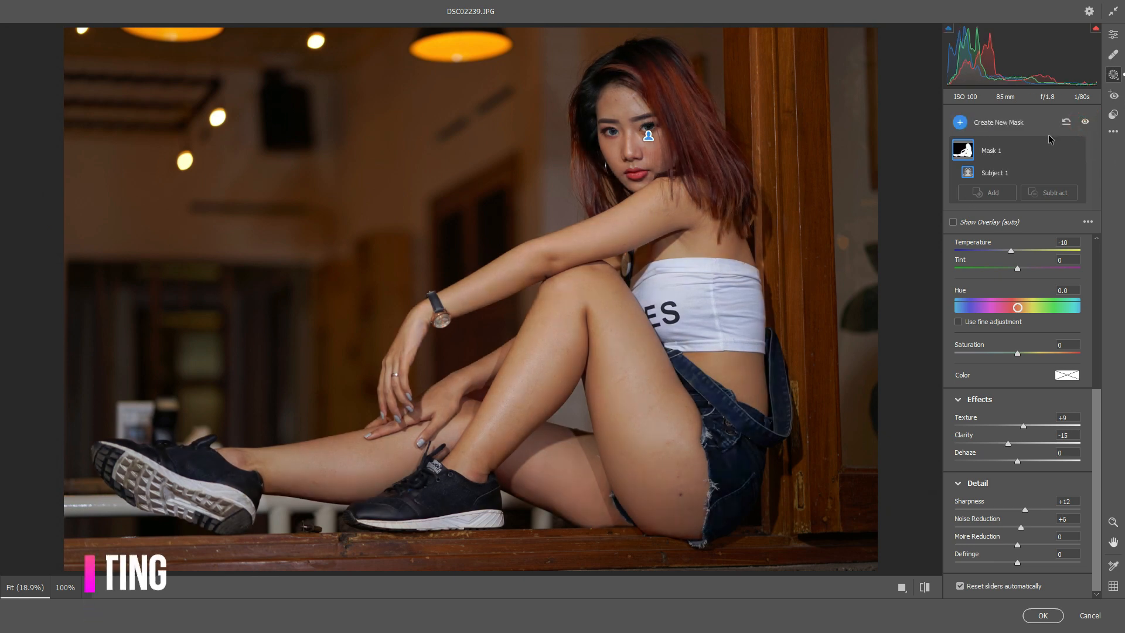
Save the Camera Raw settings with Masking included as "coba coba" in the Settings folder
click(1114, 134)
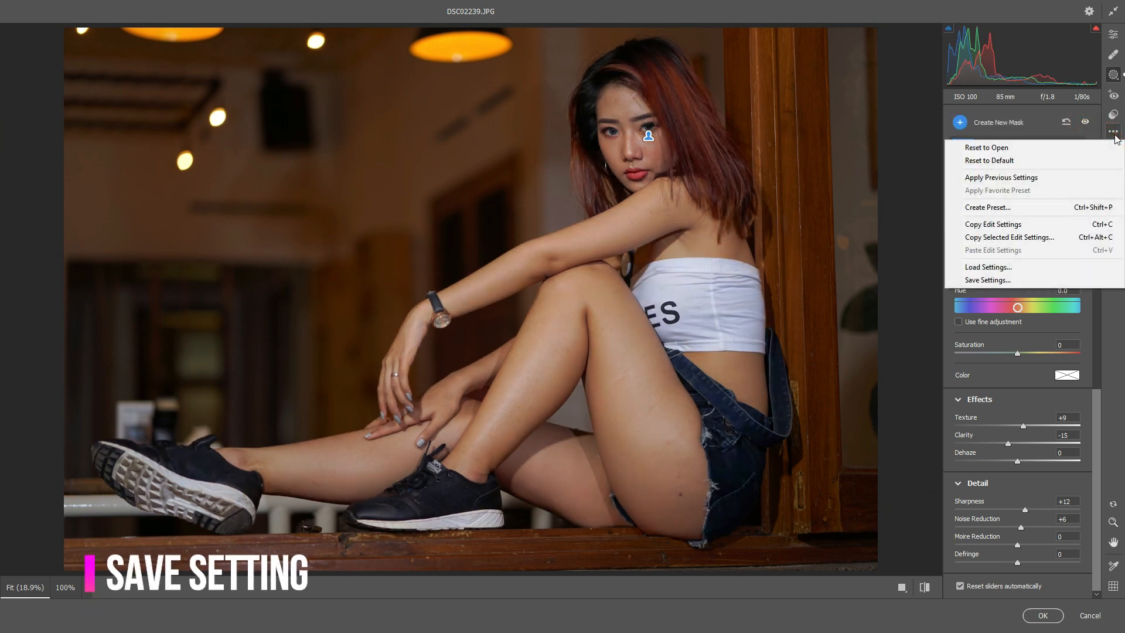
click(1011, 280)
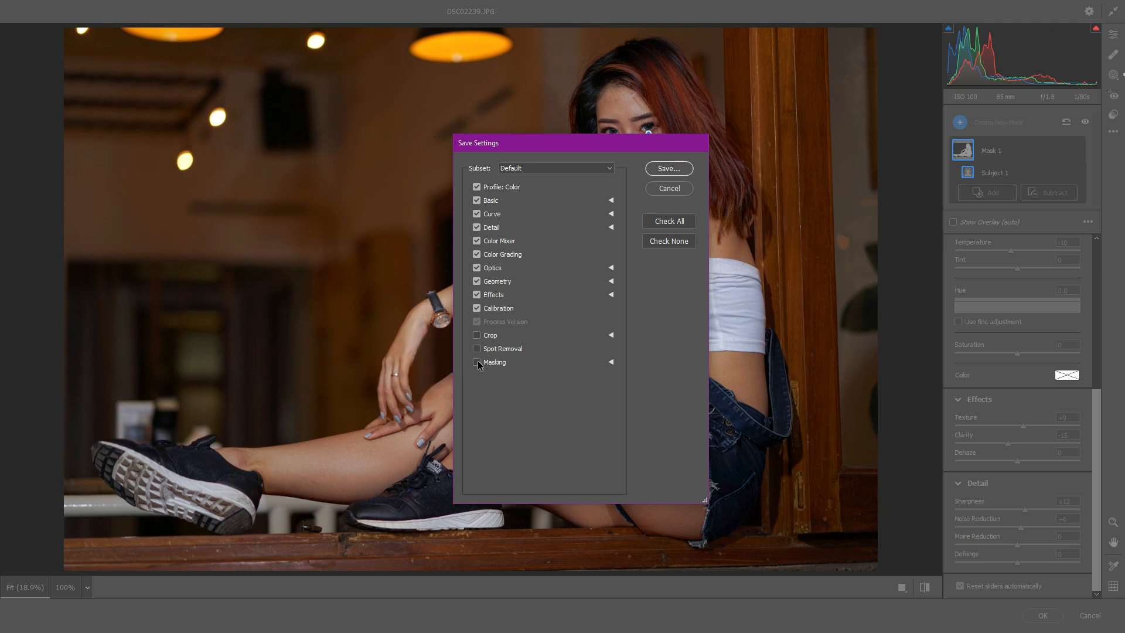
click(478, 363)
click(662, 170)
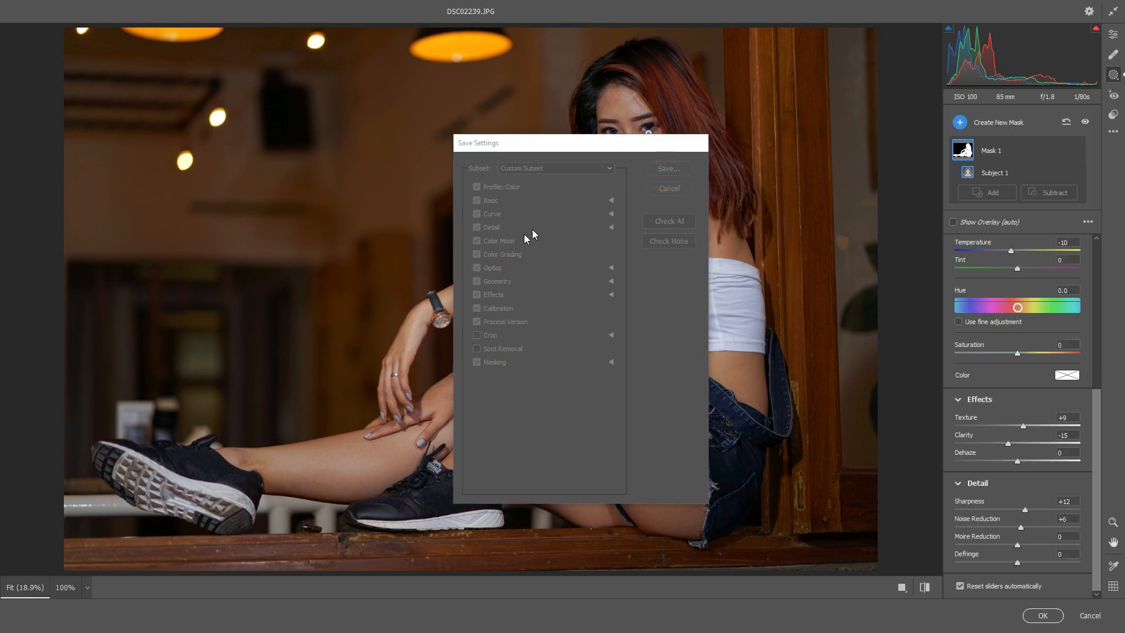
double_click(231, 221)
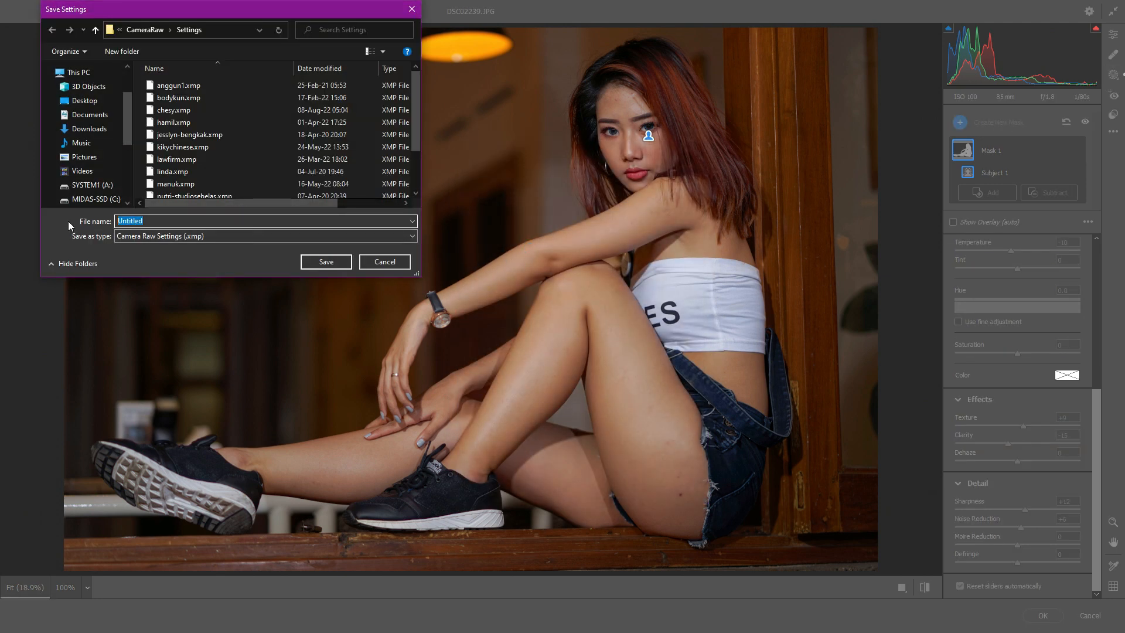
text(coba coba)
click(312, 262)
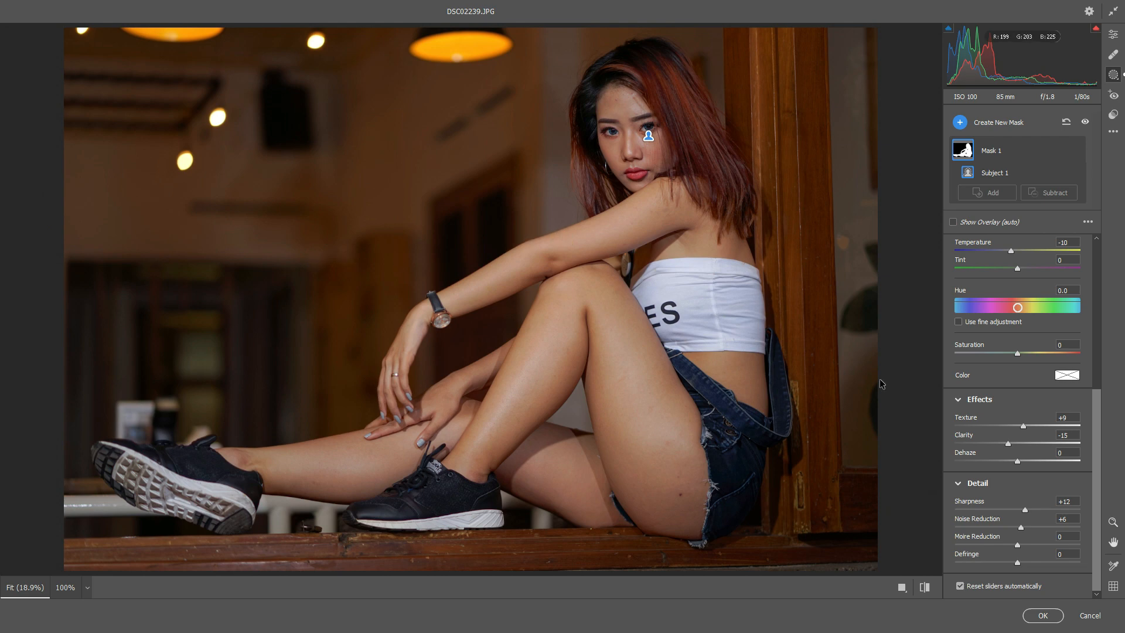
Apply the Camera Raw Filter to DSC02239.JPG and compare the Open and Camera Raw Filter history states
click(1041, 615)
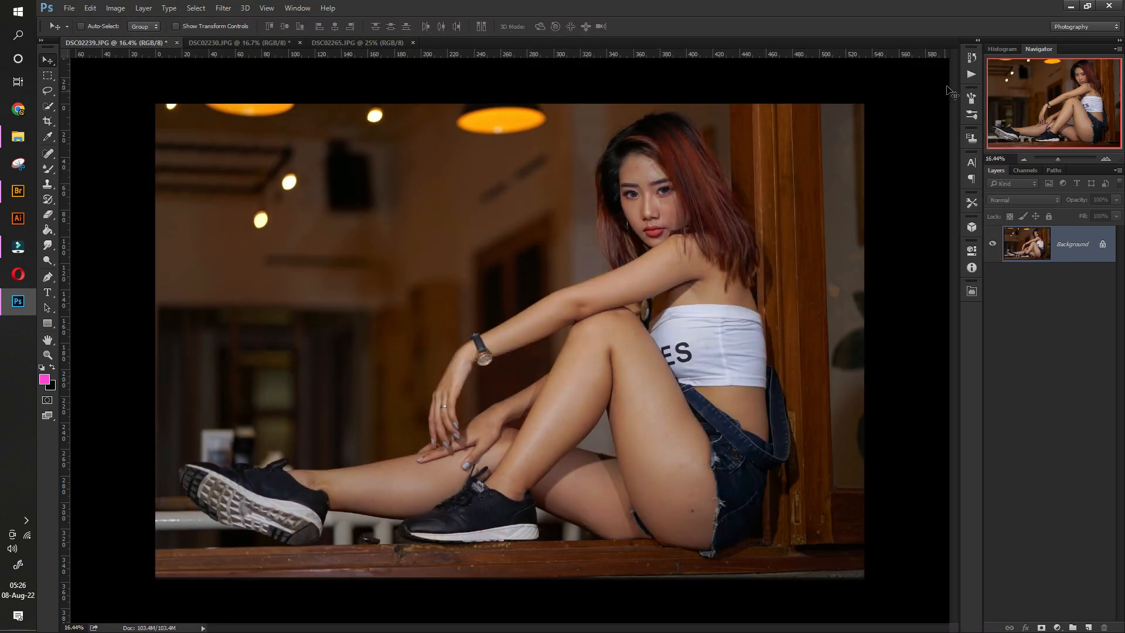
click(972, 58)
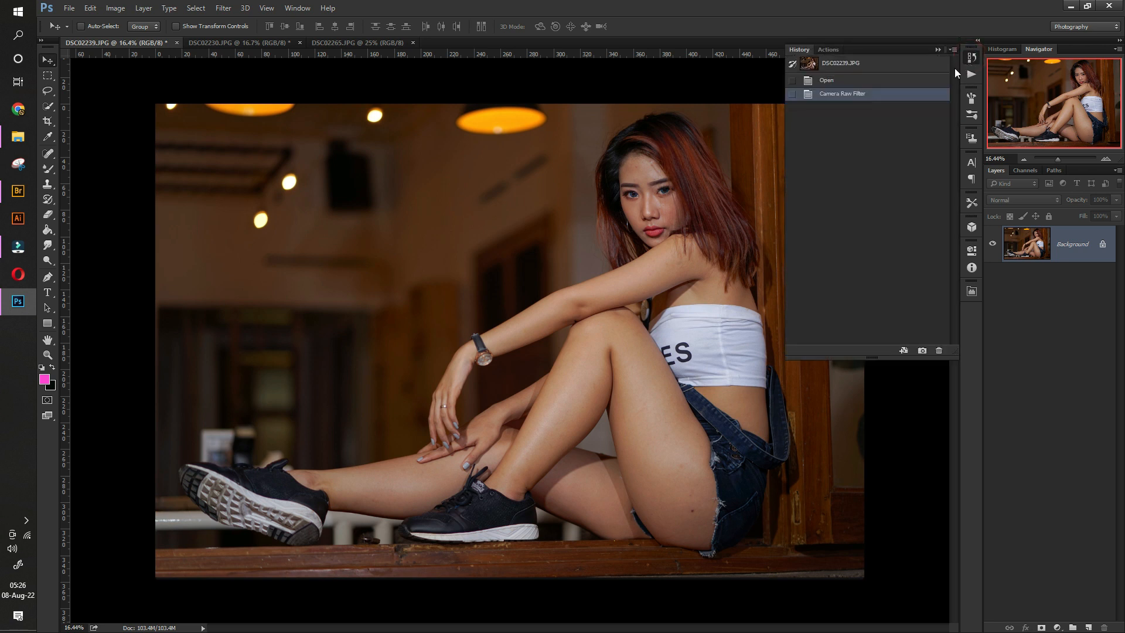
click(882, 82)
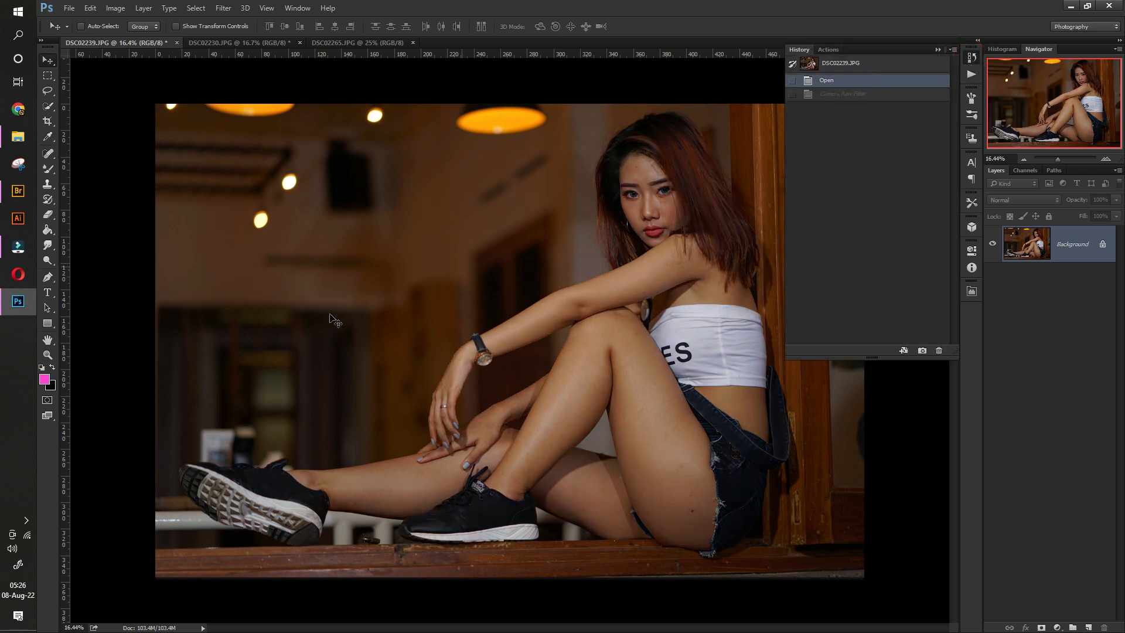
click(852, 95)
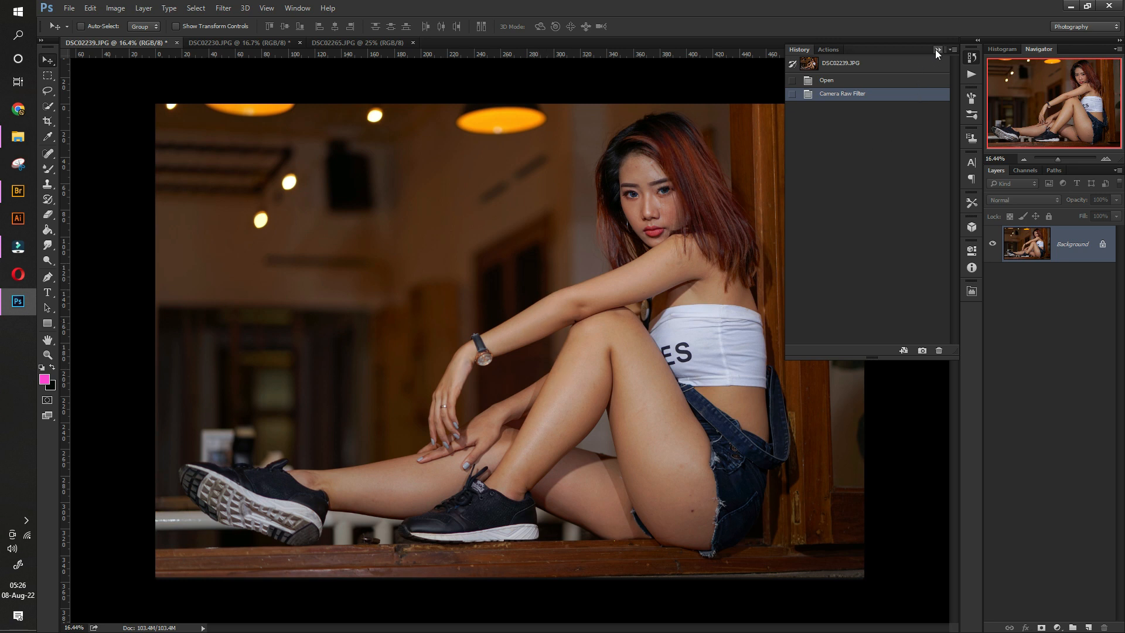
click(937, 51)
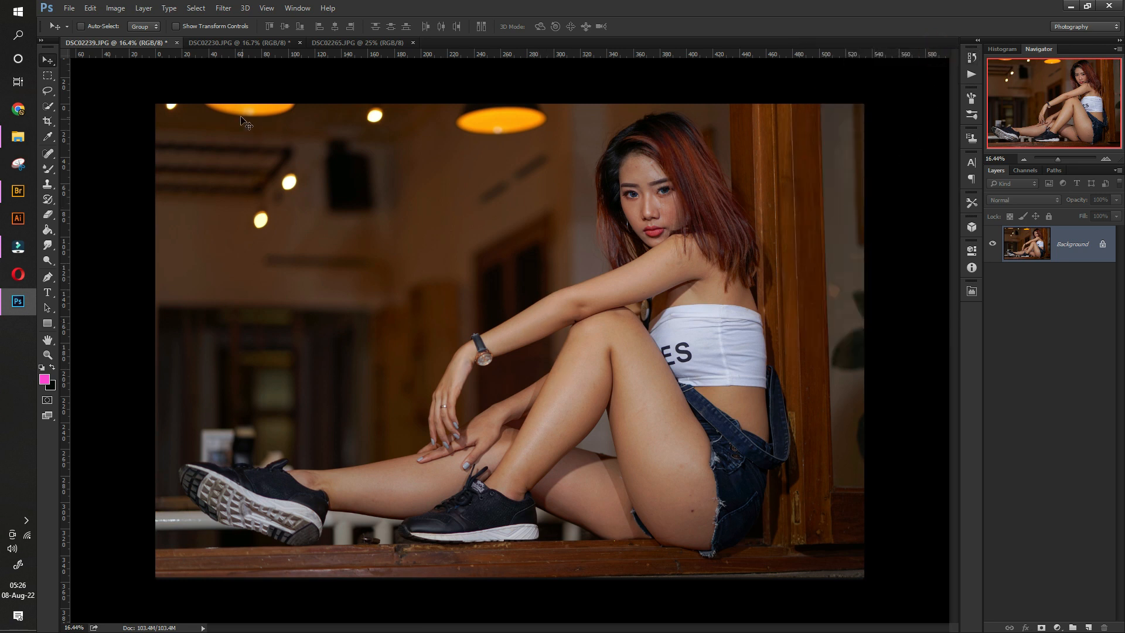
Switch to DSC02230.JPG, start the Camera Raw Filter and load the settings file coba coba.xmp
click(241, 43)
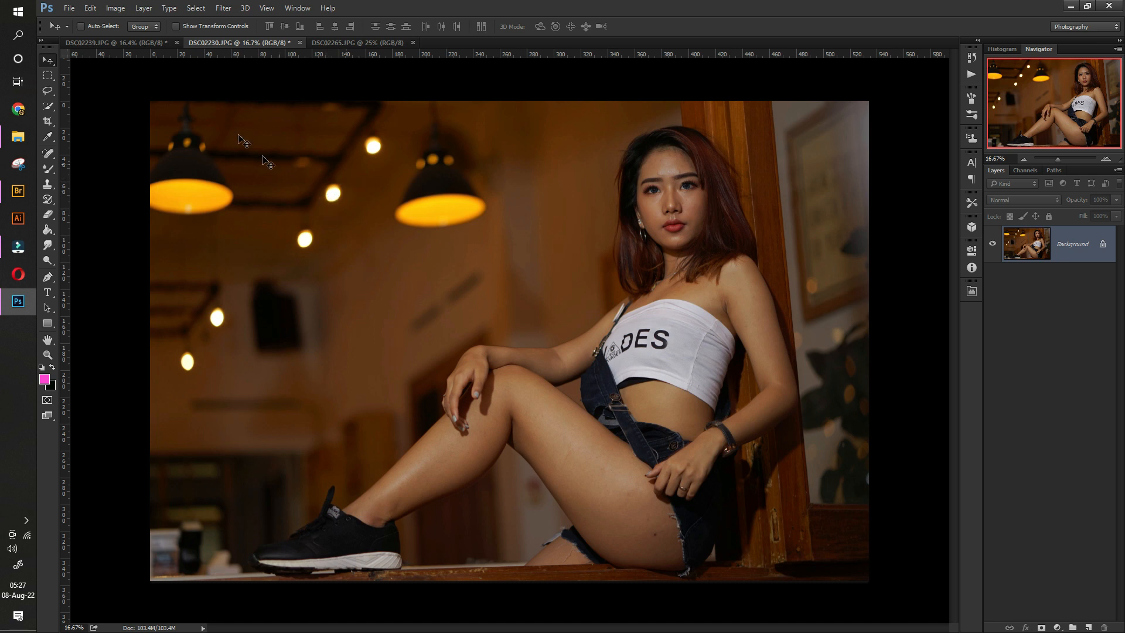
click(225, 9)
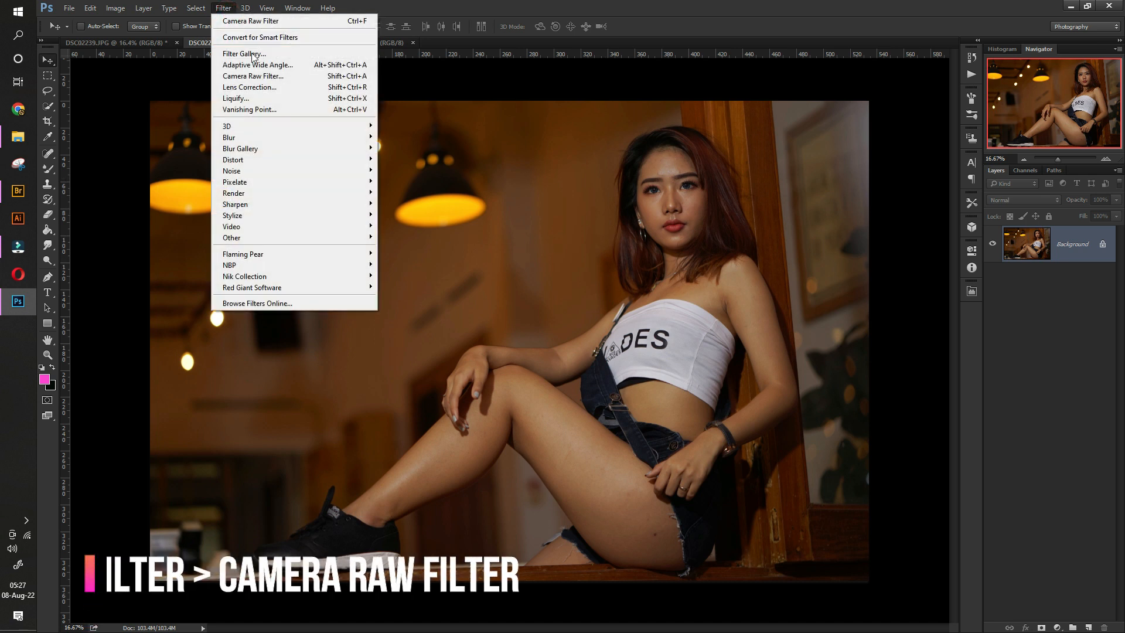
click(253, 76)
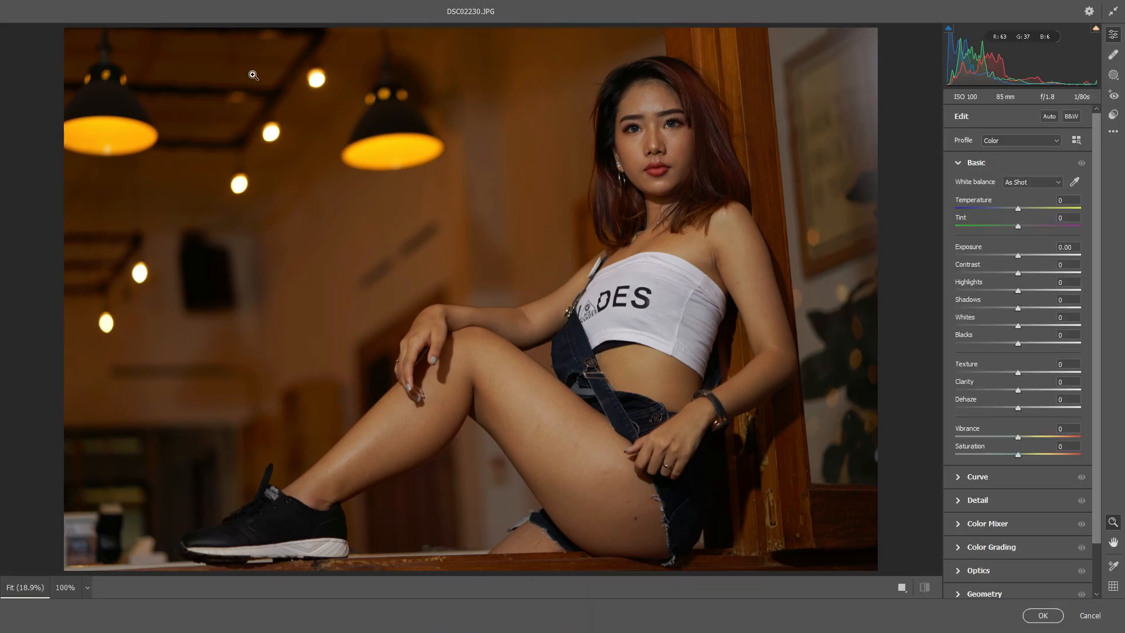
click(1114, 134)
click(1004, 268)
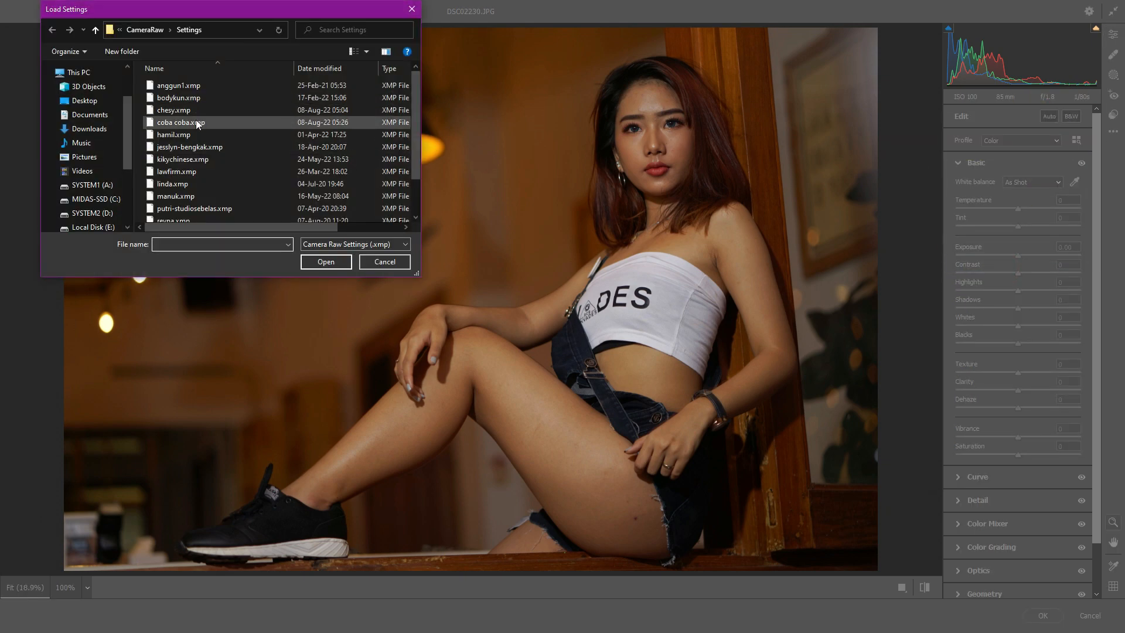
click(195, 121)
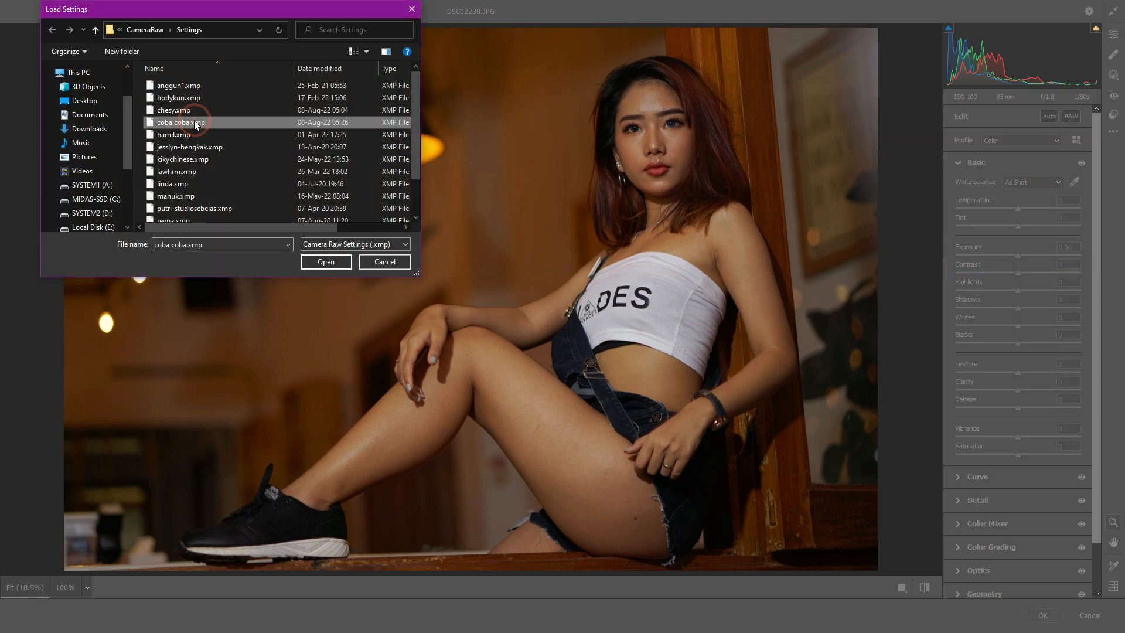
click(334, 264)
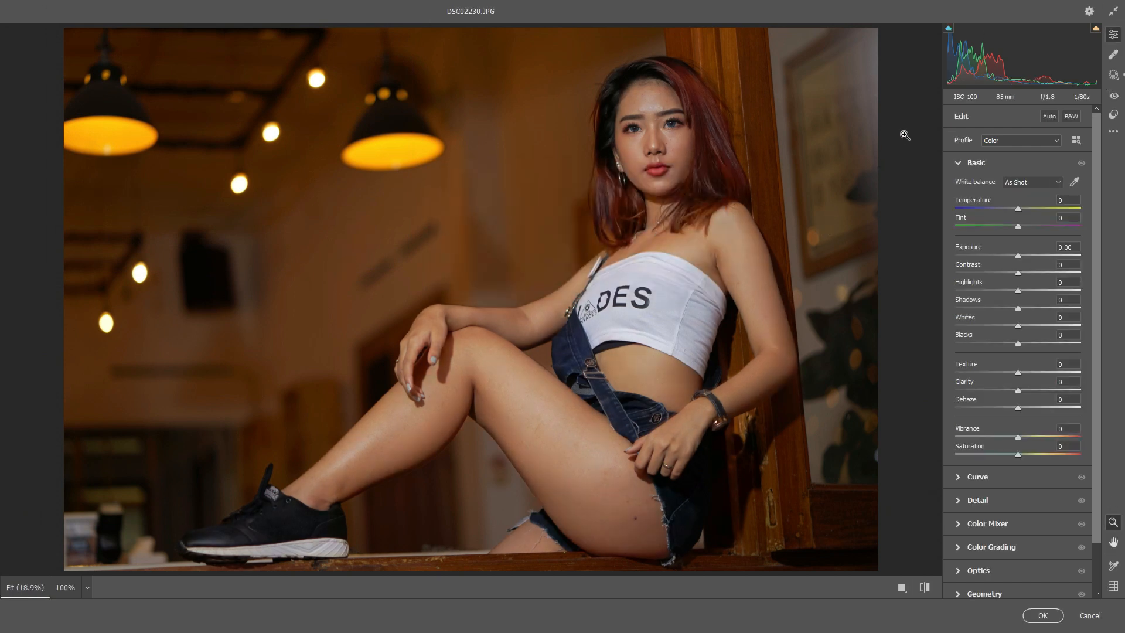
Compare DSC02230.JPG with and without the loaded mask and apply the Camera Raw Filter
click(1111, 80)
mouse_move(1050, 144)
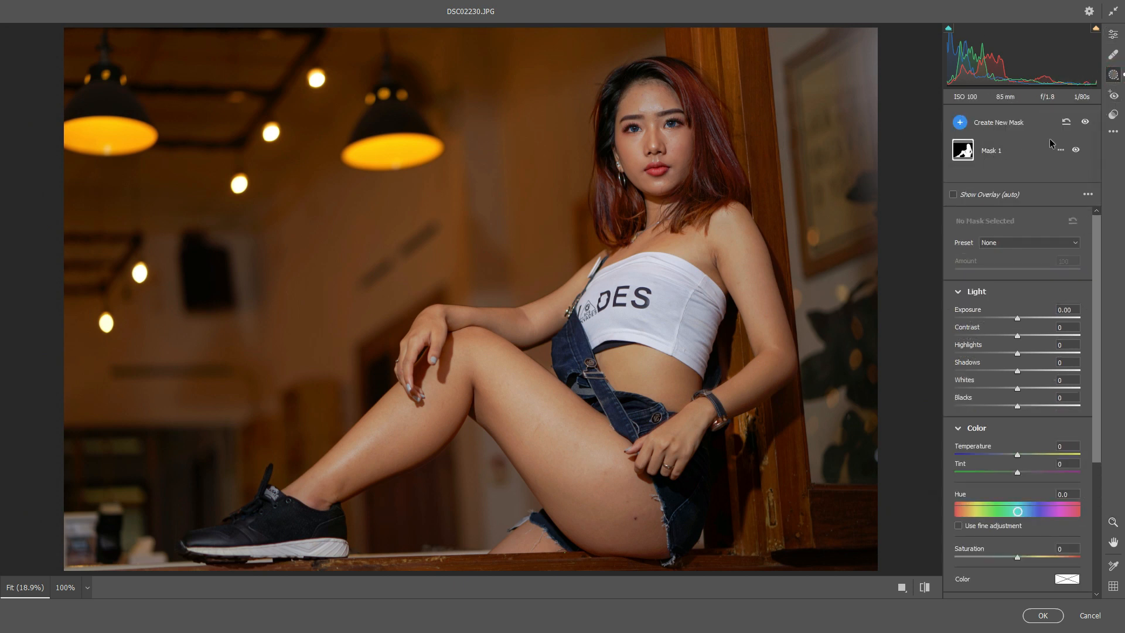
click(1085, 122)
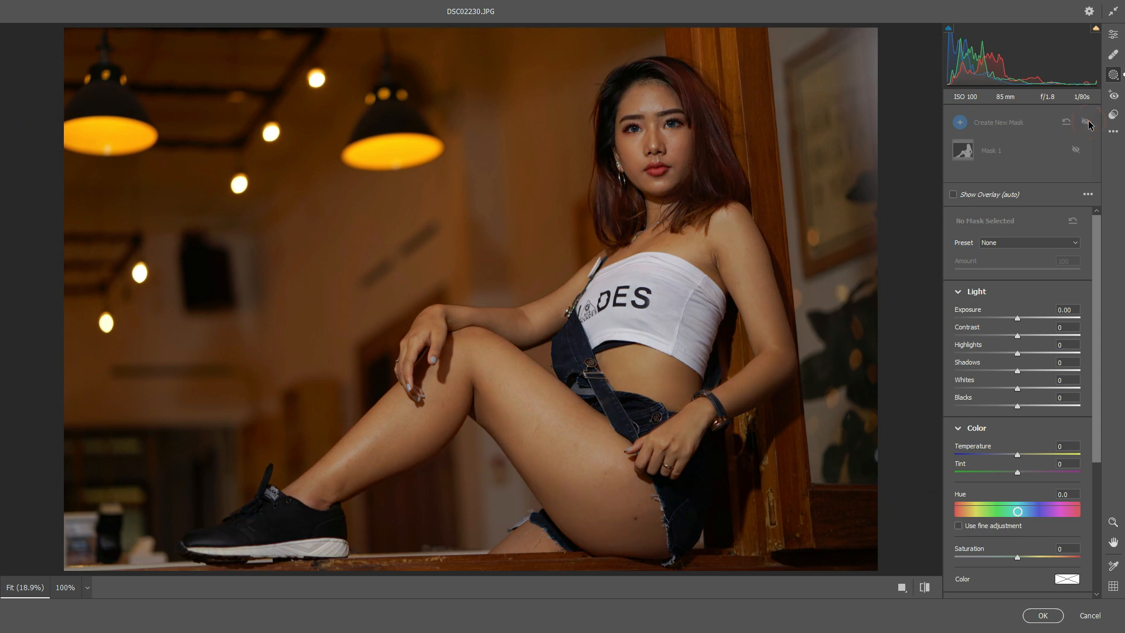
click(1086, 122)
click(1086, 122)
click(1086, 122)
click(1086, 122)
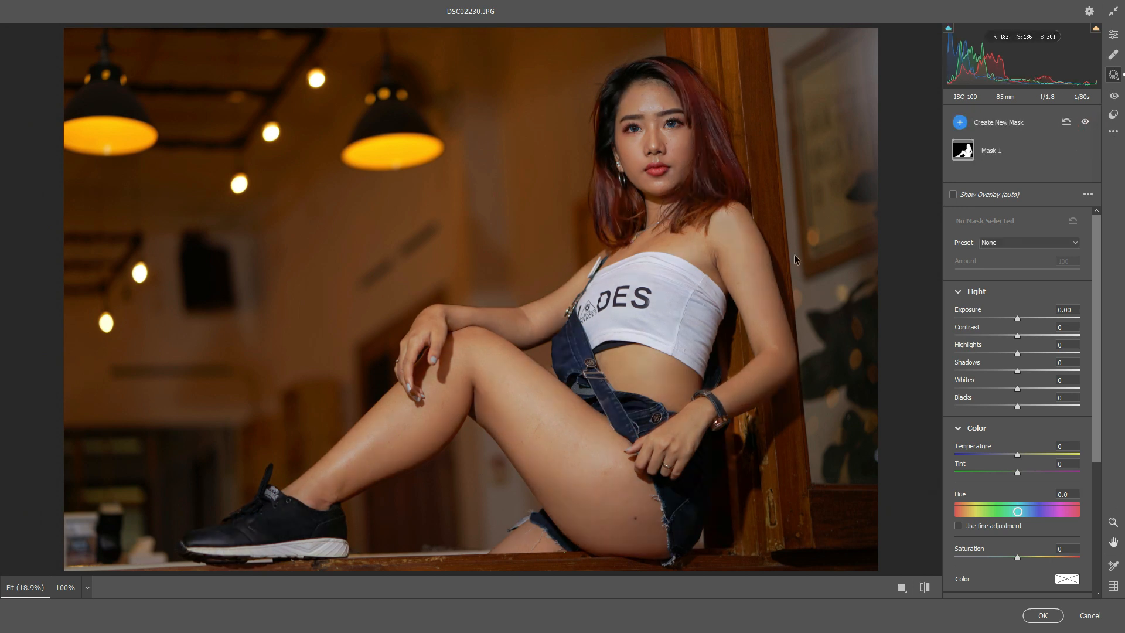
click(1044, 615)
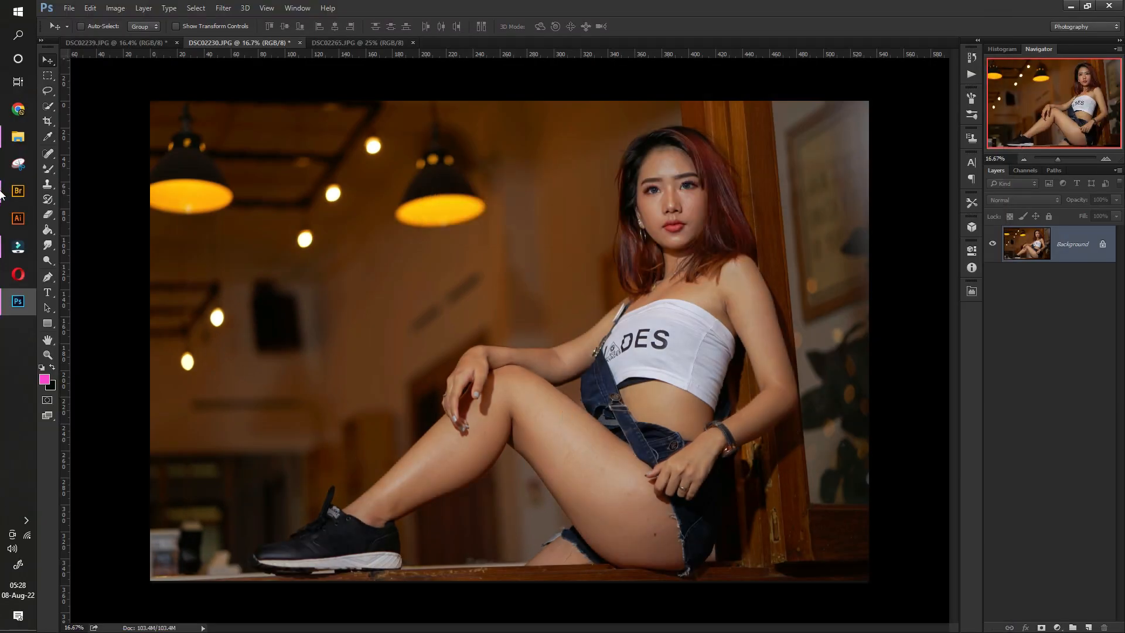
Compare the Open, Apply Image and Camera Raw Filter history states of DSC02230.JPG, ending on the Camera Raw Filter state
click(973, 57)
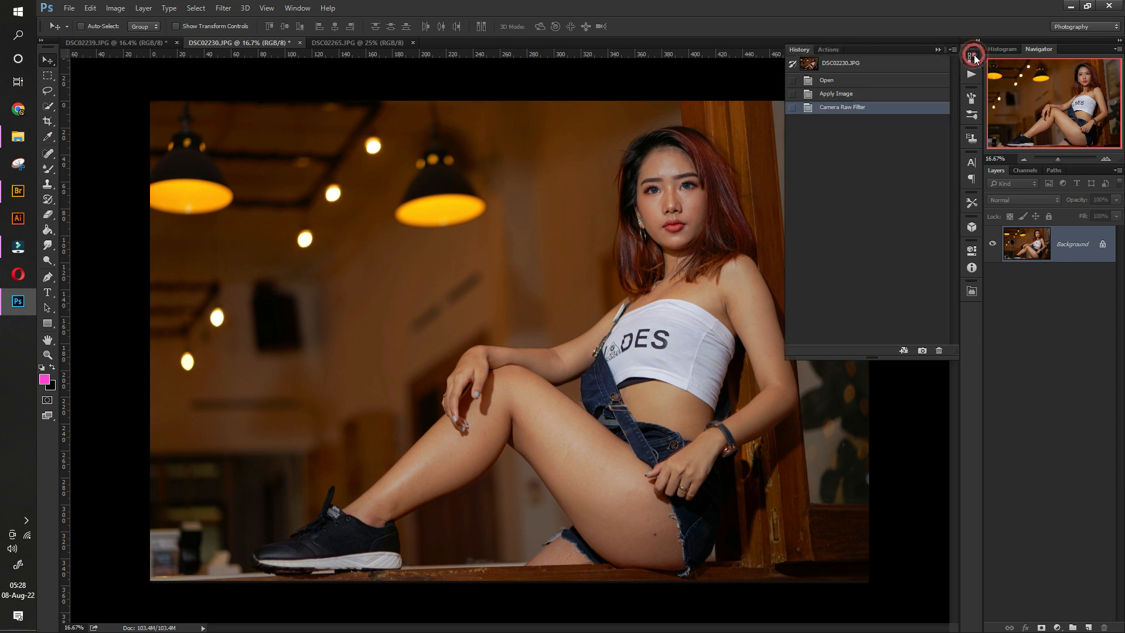
click(844, 84)
click(846, 109)
click(838, 83)
click(840, 95)
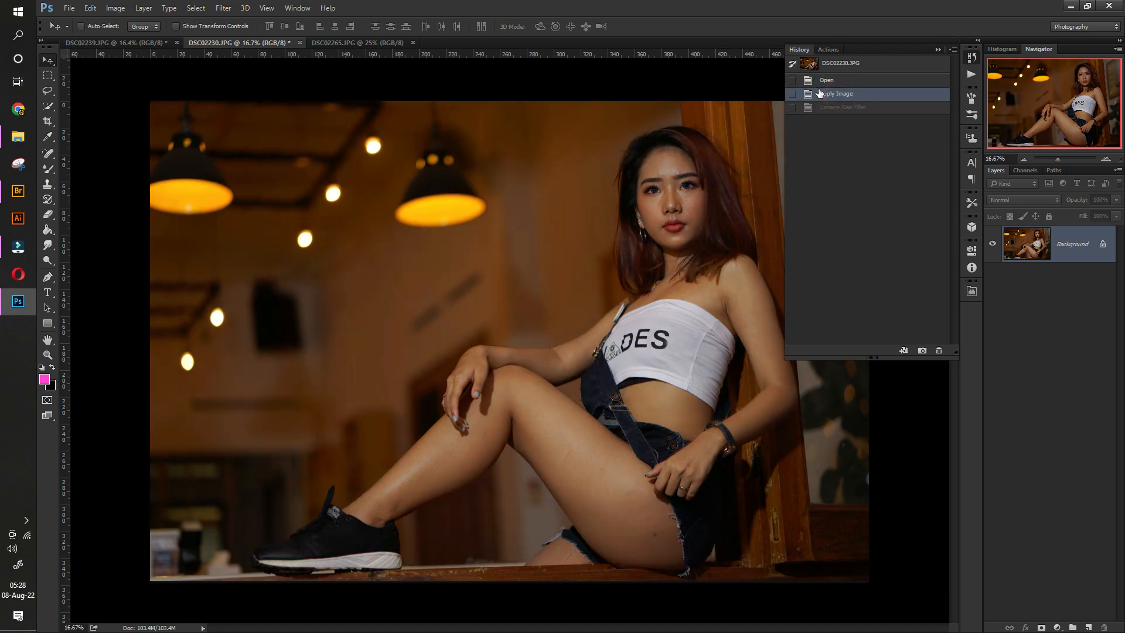
click(844, 107)
click(844, 95)
click(843, 107)
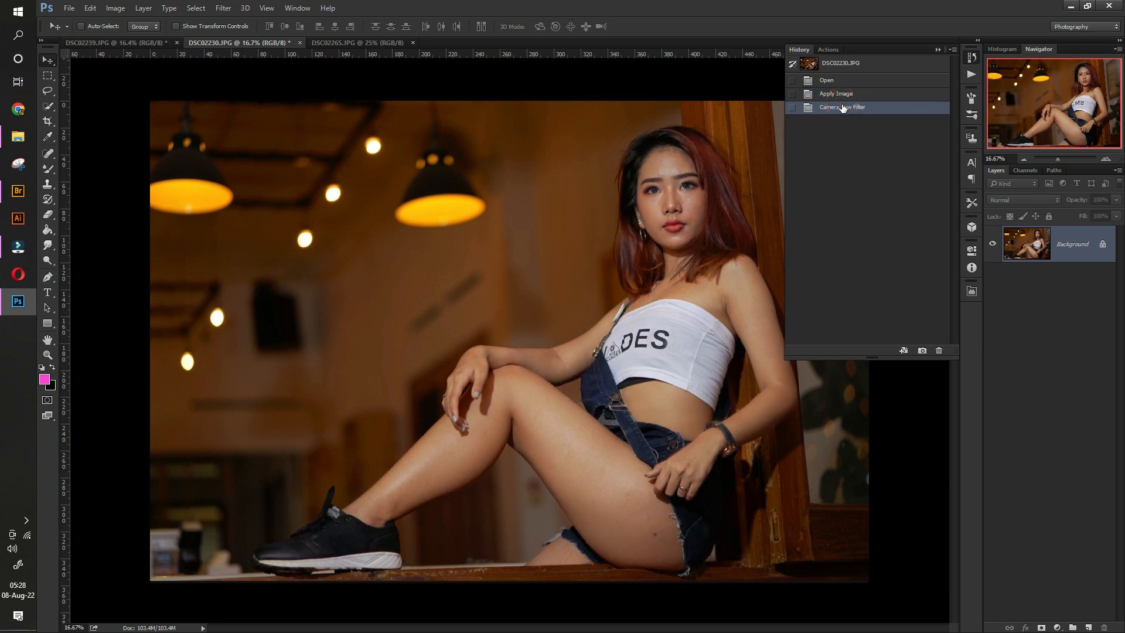
click(937, 51)
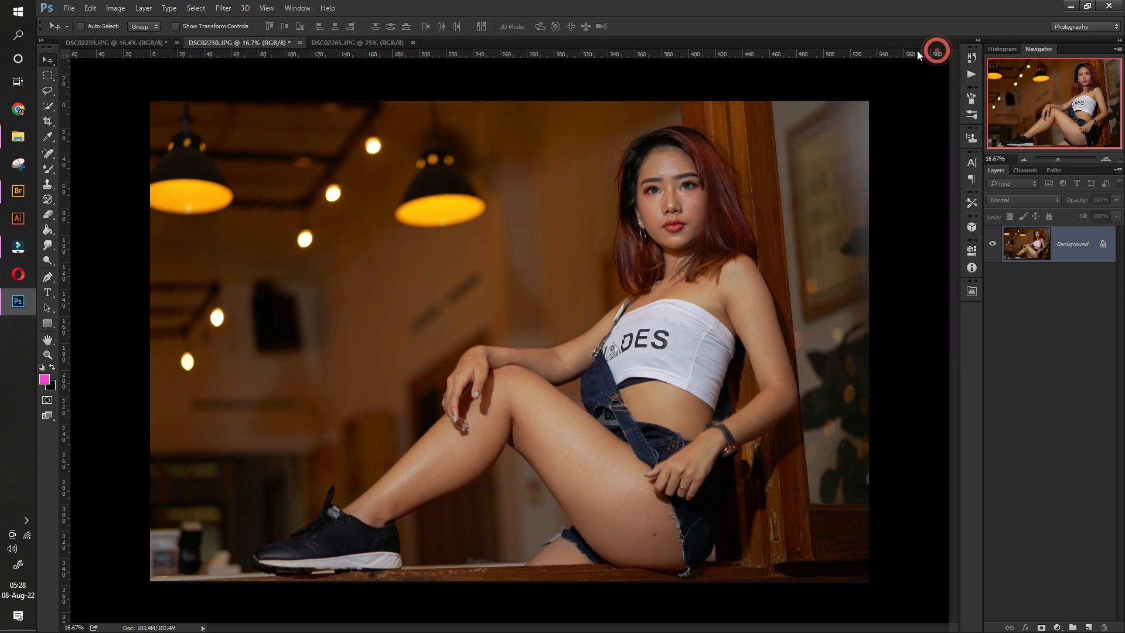
Switch to DSC02265.JPG, start the Camera Raw Filter and load the saved coba coba.xmp settings
click(351, 43)
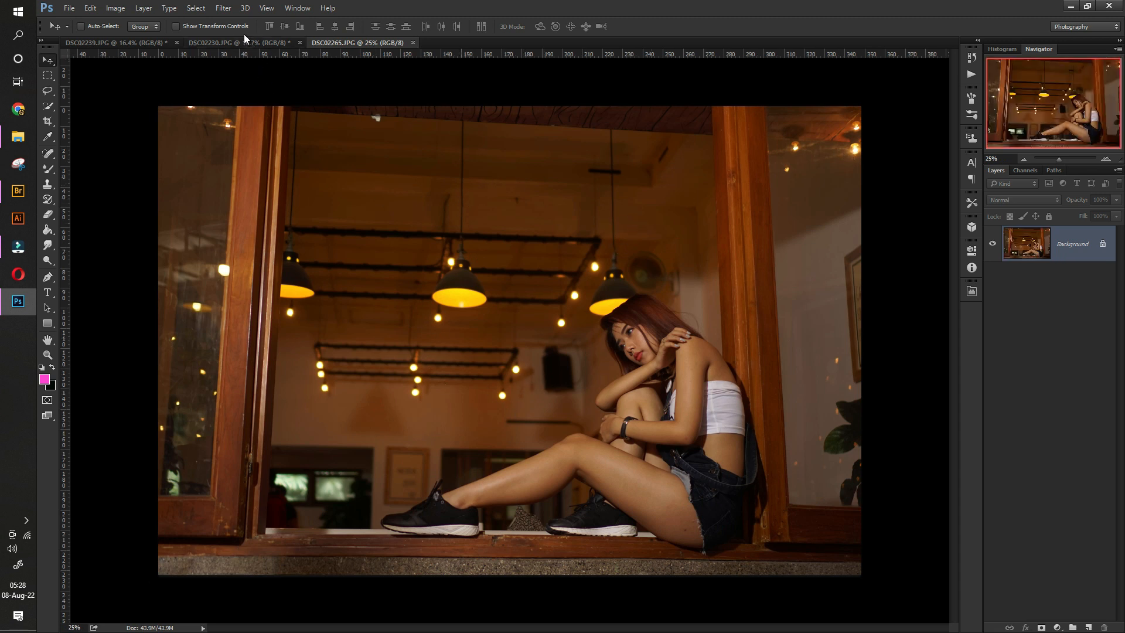
click(224, 8)
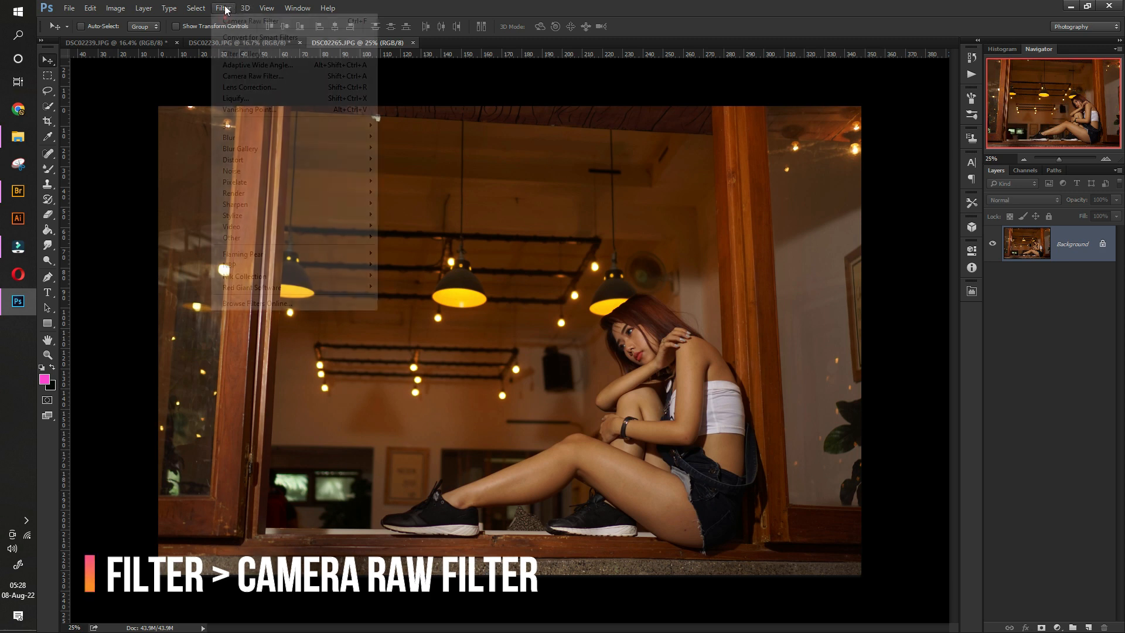
click(261, 75)
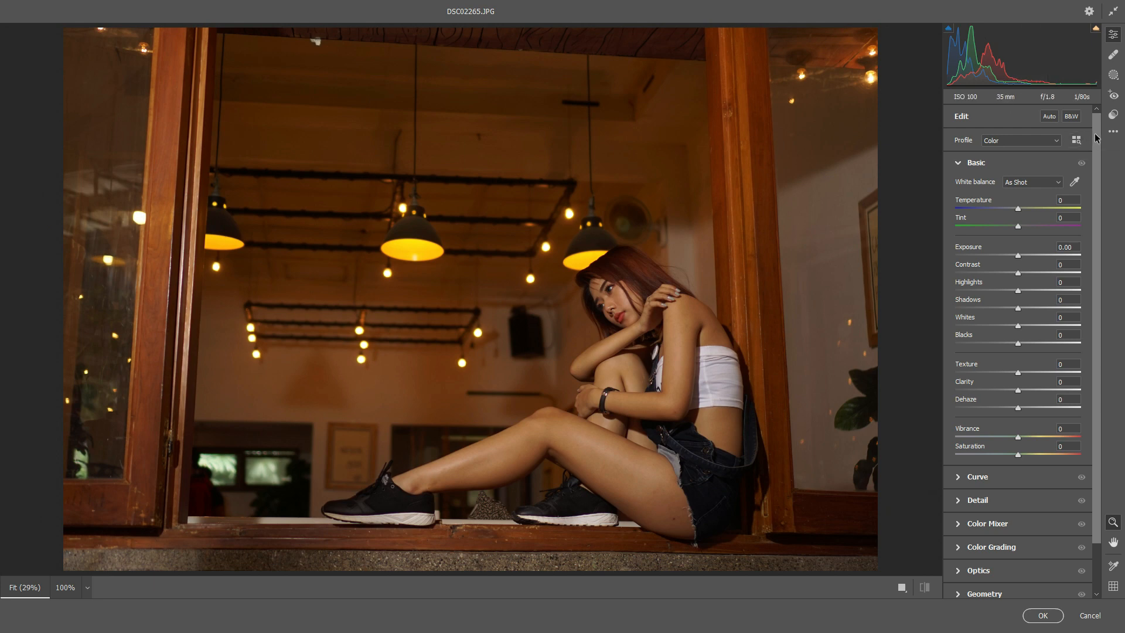
click(1113, 133)
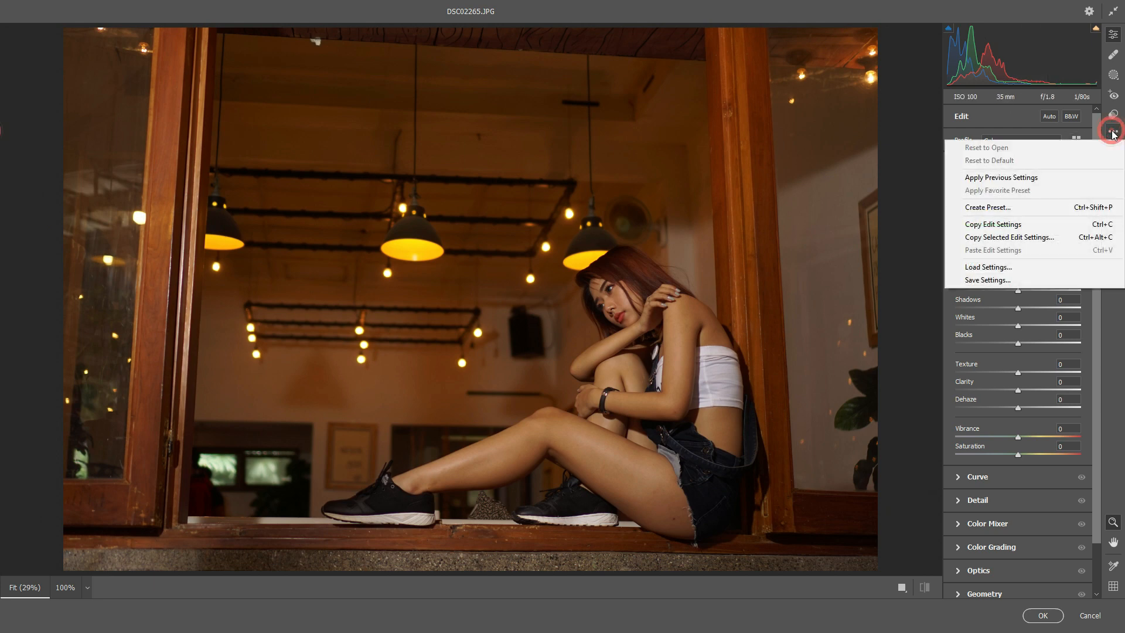
click(985, 269)
click(182, 121)
click(335, 261)
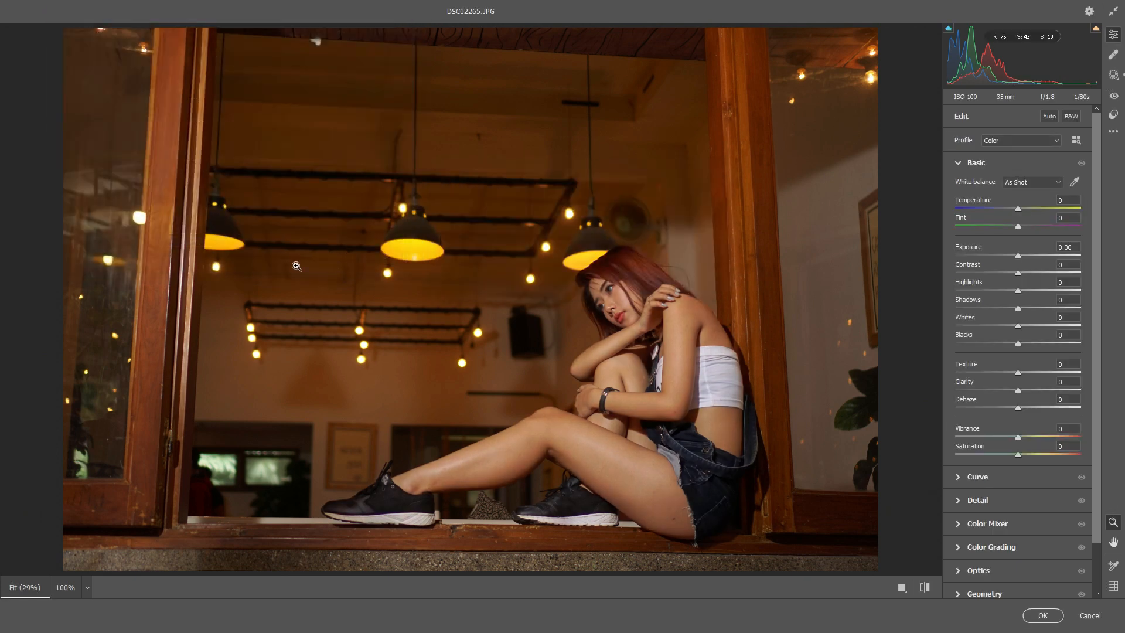
Compare DSC02265.JPG with and without the loaded mask and apply the Camera Raw Filter
key(m)
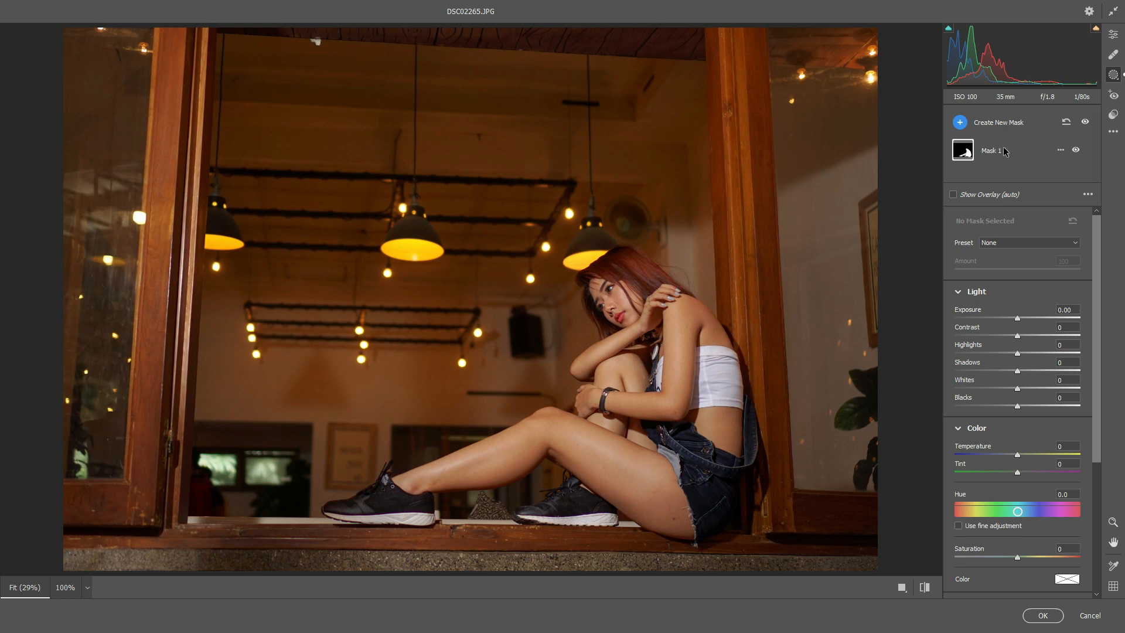
click(1085, 123)
click(1084, 123)
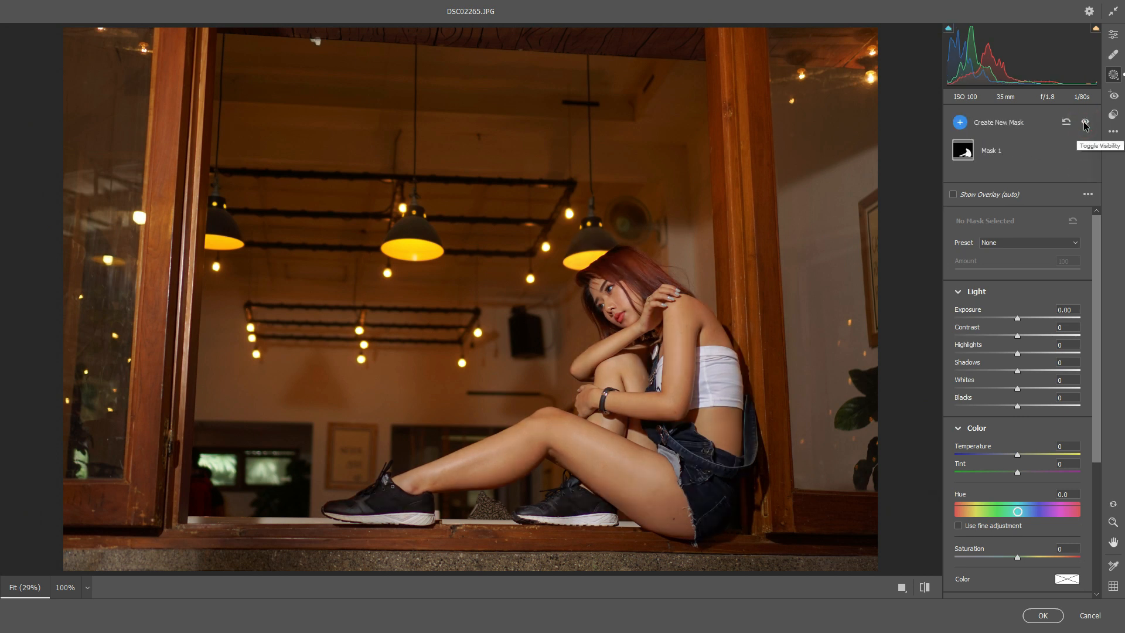
click(1084, 124)
click(1085, 123)
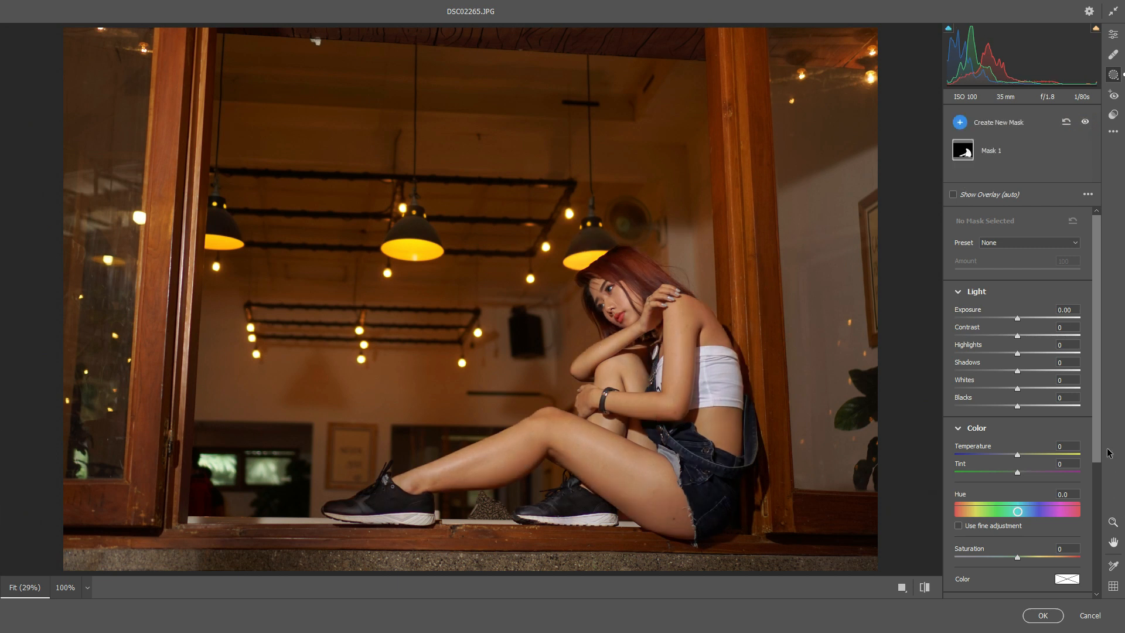
click(1043, 616)
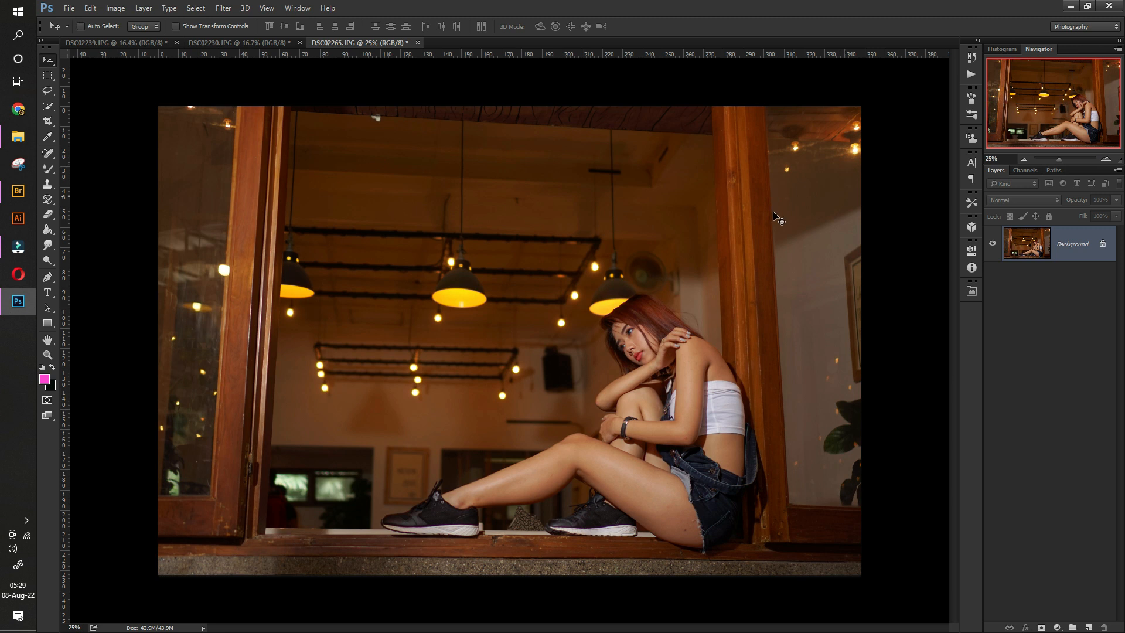
Compare the Open and Camera Raw Filter history states of DSC02265.JPG, ending on the Camera Raw Filter state
click(971, 59)
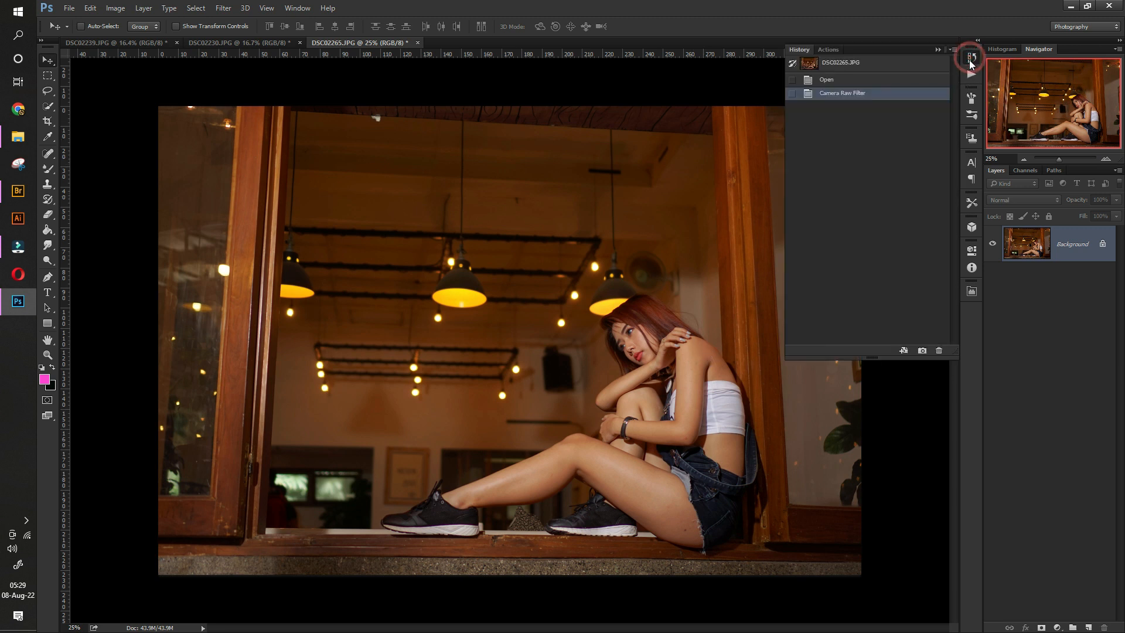
click(863, 81)
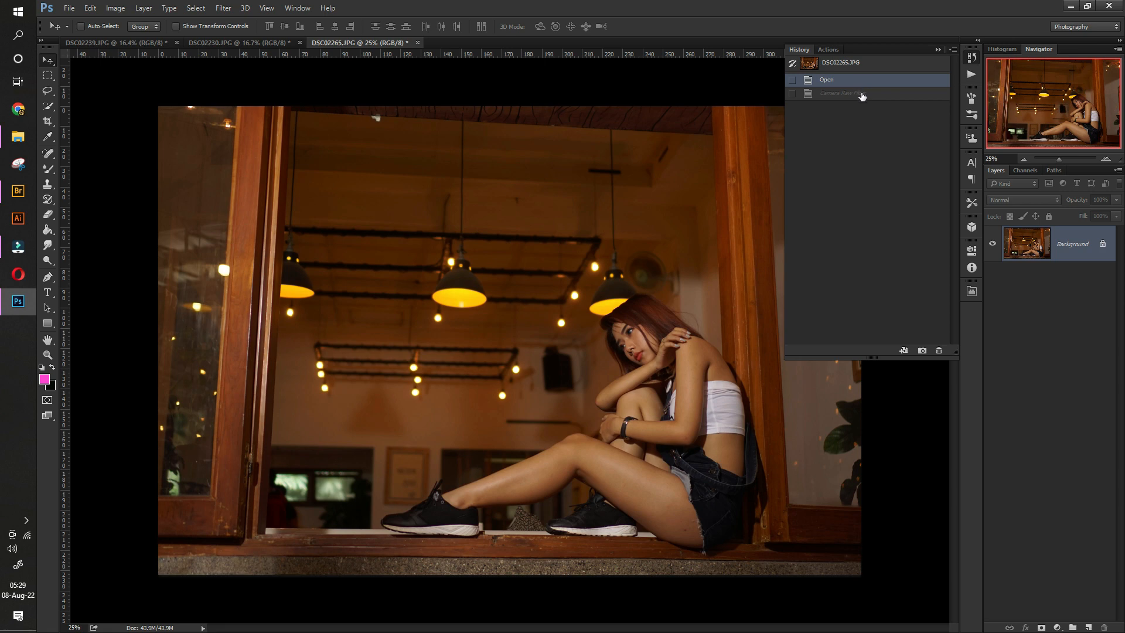
click(861, 94)
click(857, 79)
click(858, 94)
click(937, 49)
Arrange the three open photos in a 3-up Vertical layout and bring the subject into view in each one
click(297, 8)
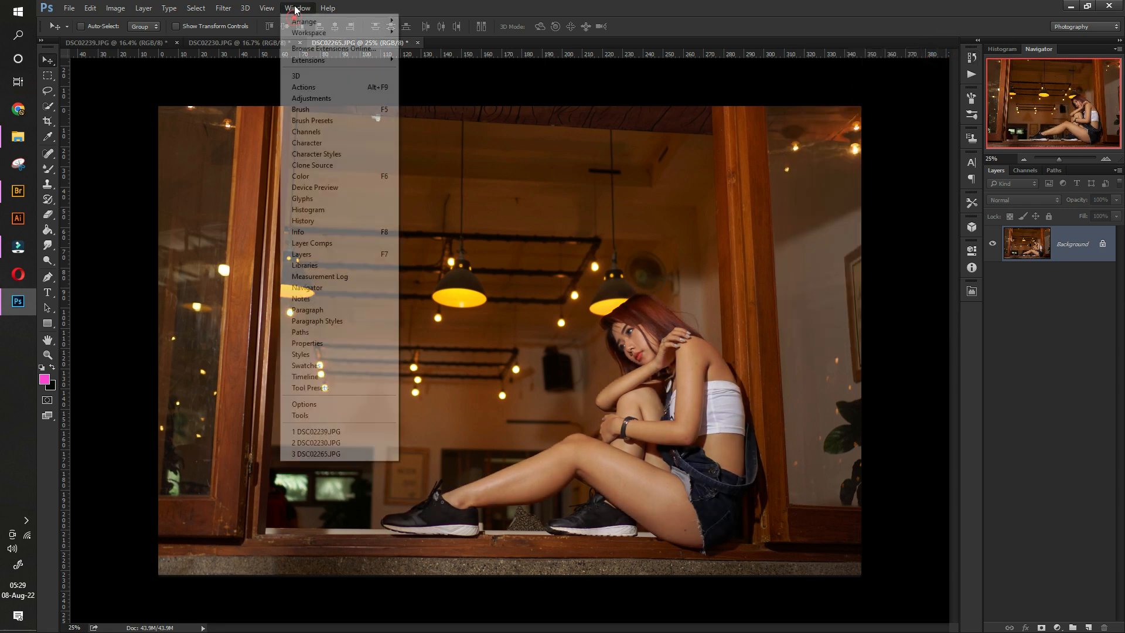
mouse_move(306, 21)
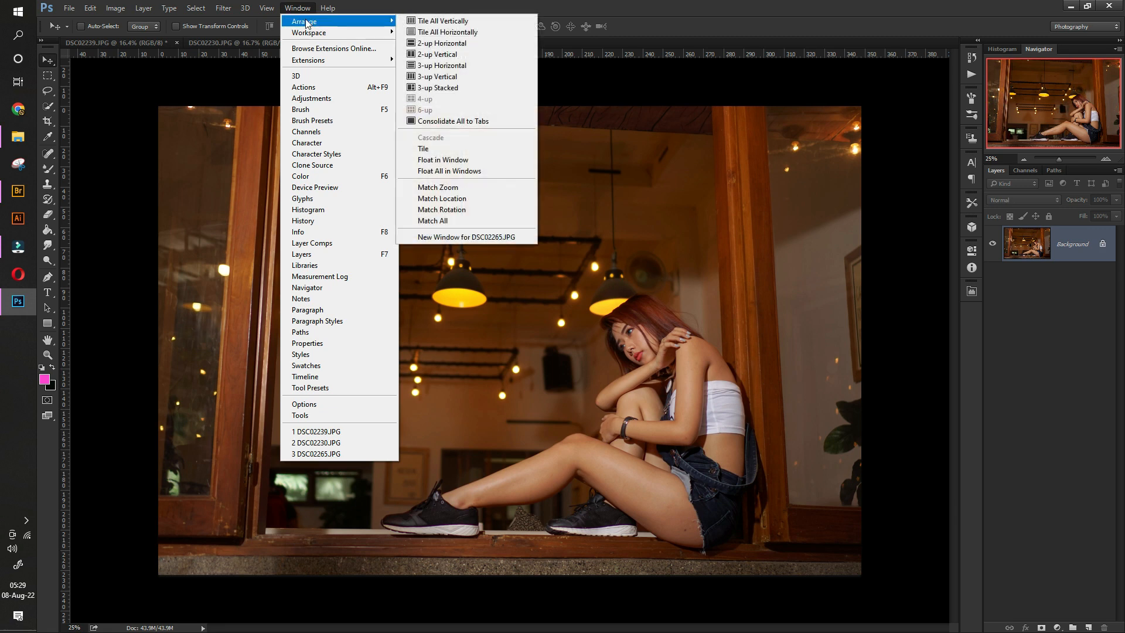
click(429, 80)
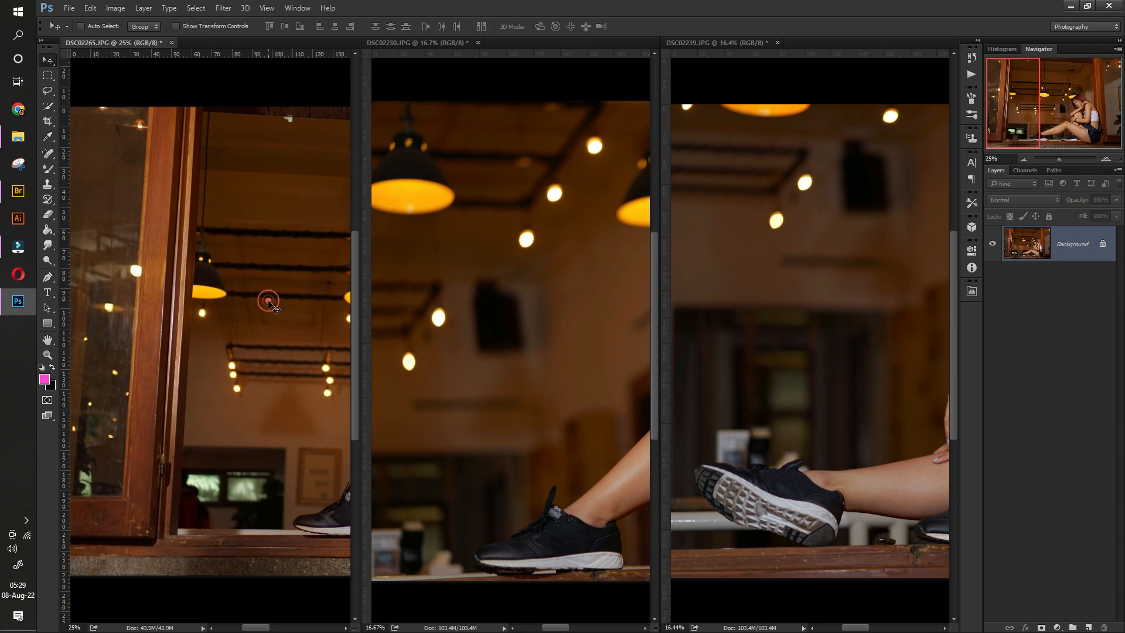
drag(275, 309, 89, 279)
drag(621, 293, 381, 305)
drag(937, 305, 703, 308)
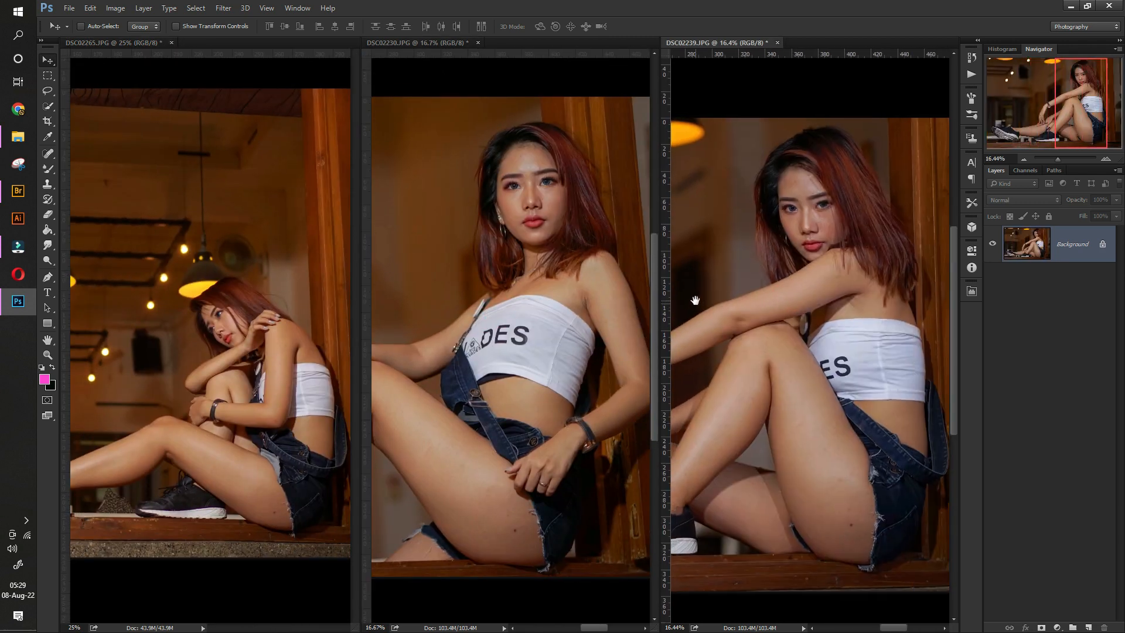